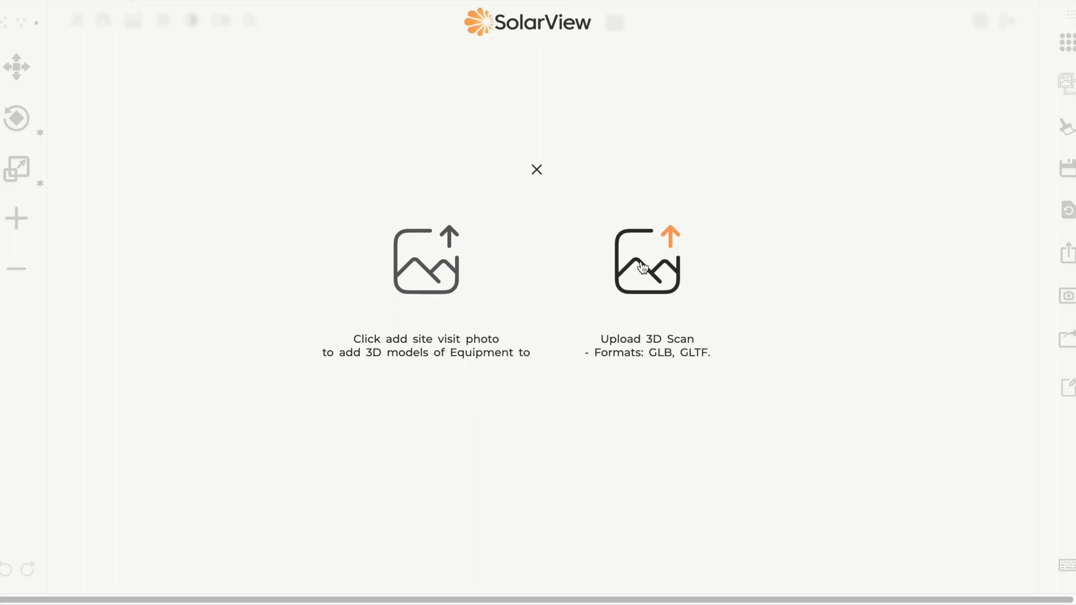
Step: Upload SolarView (44).jpeg from the file dialog as the site visit photo
{"action": "left_click", "coordinate": [449, 239]}
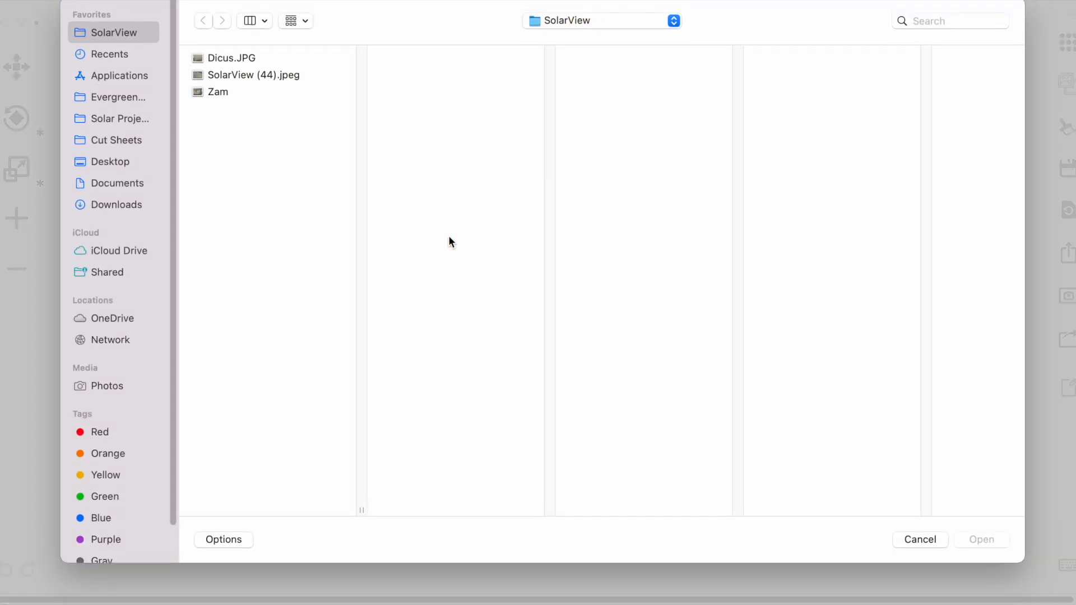
{"action": "left_click", "coordinate": [267, 78]}
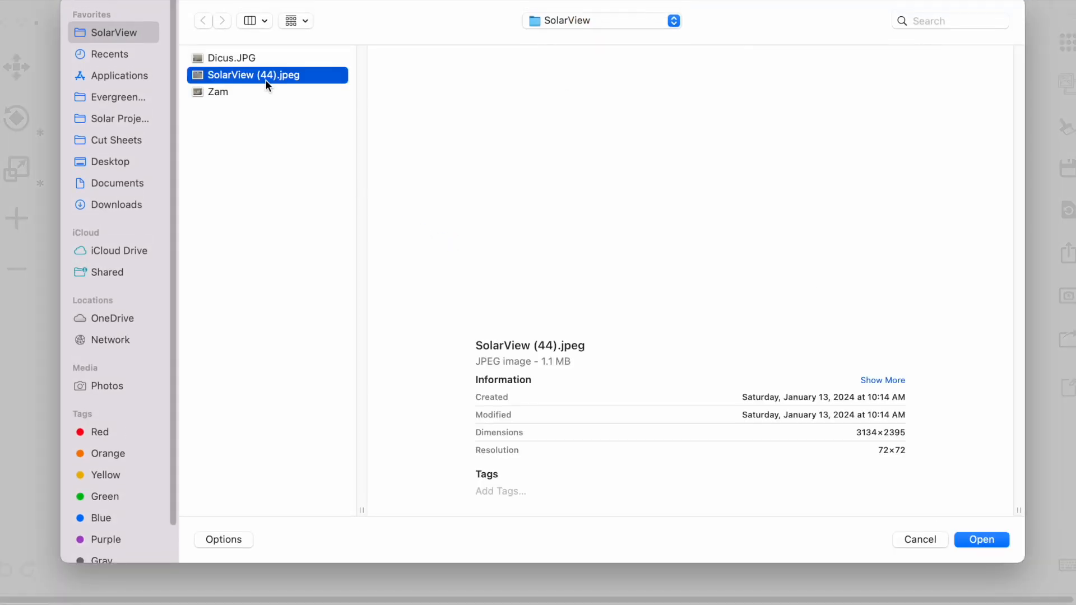
{"action": "left_click", "coordinate": [975, 540]}
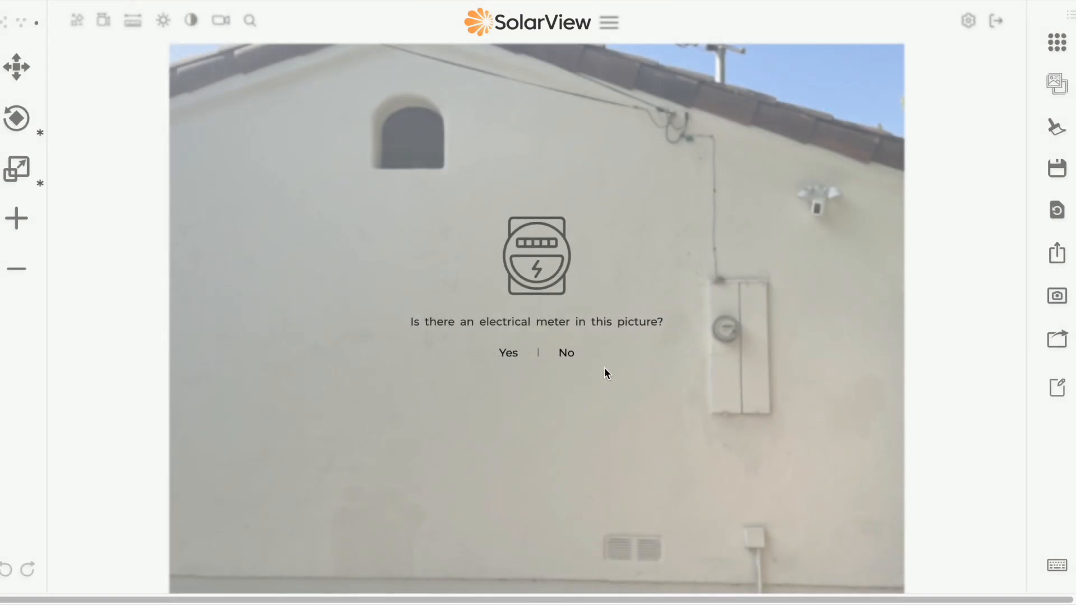
Step: Confirm the photo shows an electrical meter and move the calibration ring onto the utility meter
{"action": "left_click", "coordinate": [507, 354]}
{"action": "left_click_drag", "start_coordinate": [562, 336], "coordinate": [727, 331]}
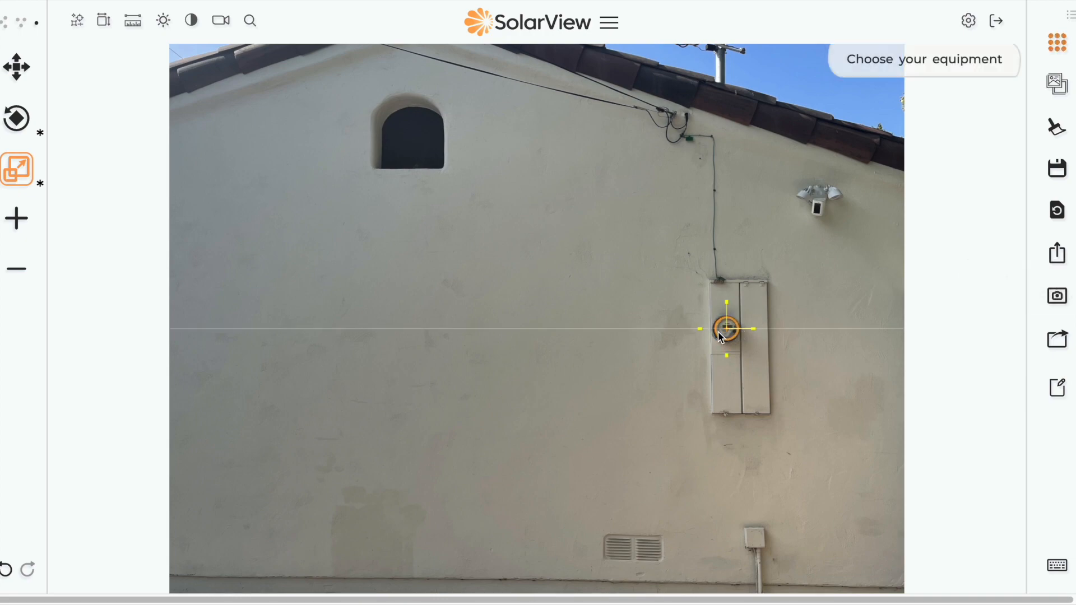
Step: Add an Enphase Controller from the equipment catalog and drag it just left of the meter panel
{"action": "left_click", "coordinate": [1058, 44]}
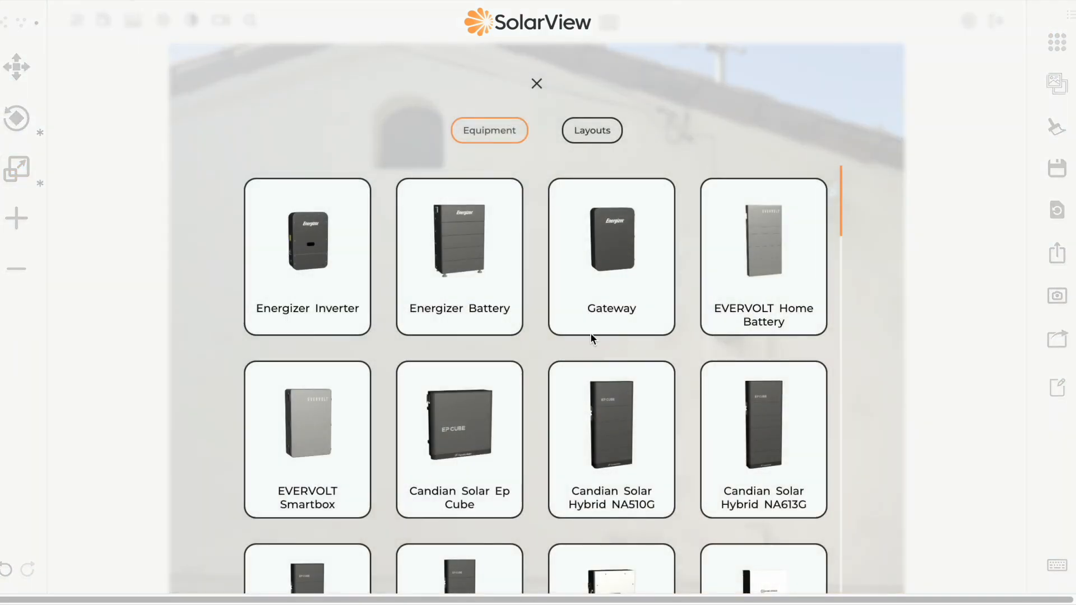
{"action": "scroll", "coordinate": [777, 272], "scroll_direction": "down", "scroll_amount": 10}
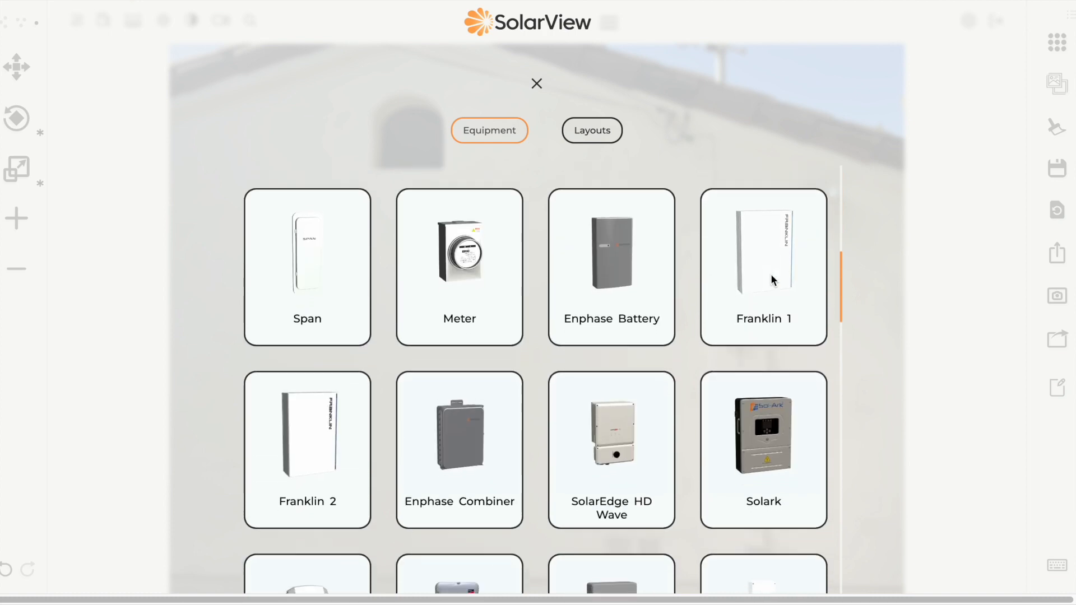
{"action": "scroll", "coordinate": [772, 281], "scroll_direction": "down", "scroll_amount": 12}
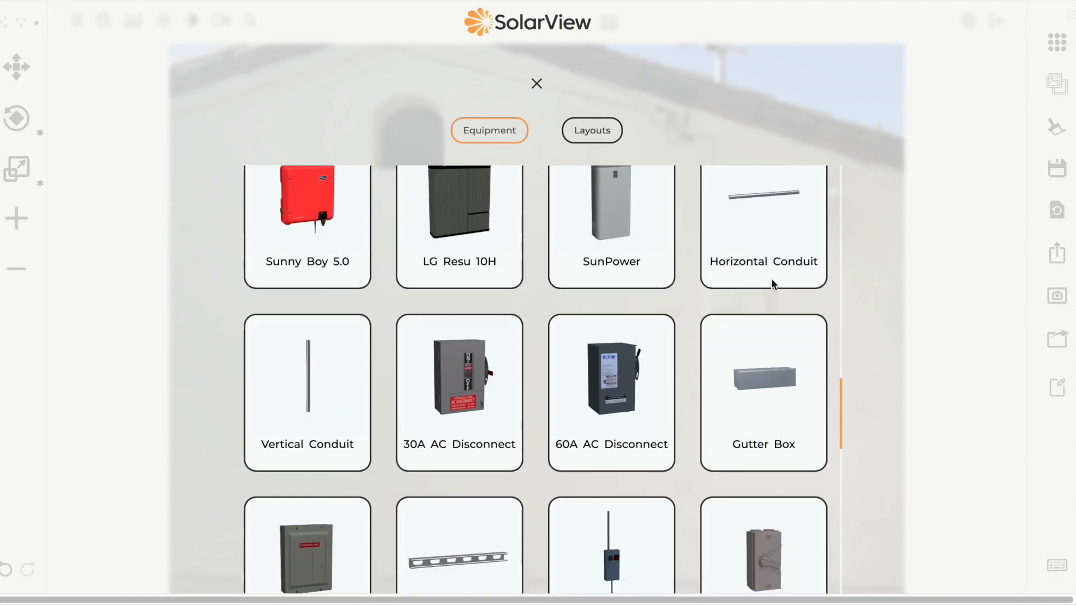
{"action": "left_click", "coordinate": [492, 481]}
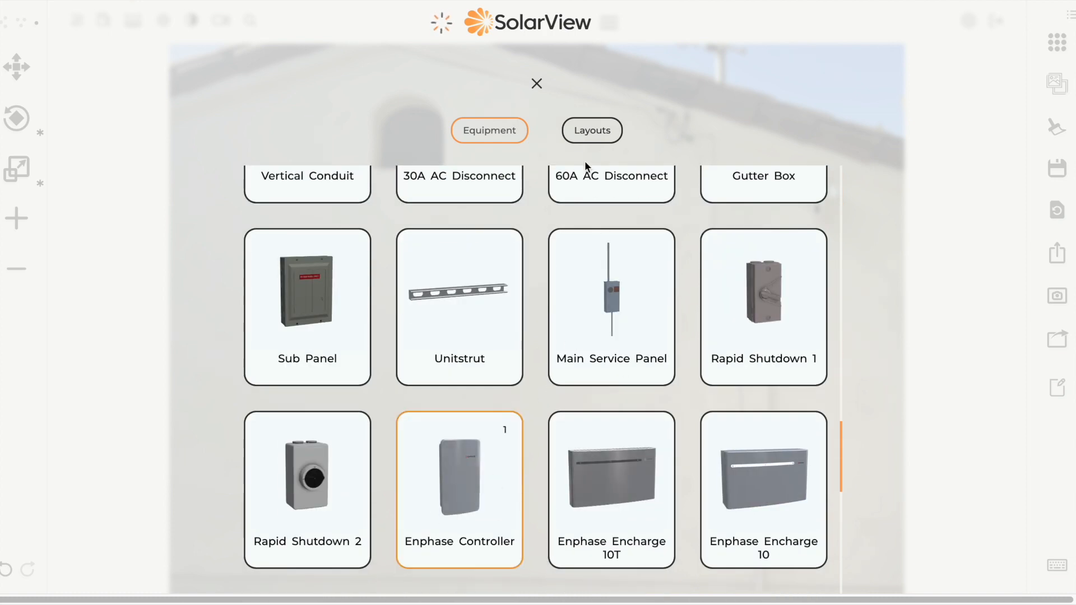
{"action": "left_click", "coordinate": [537, 84]}
{"action": "left_click_drag", "start_coordinate": [307, 238], "coordinate": [678, 348]}
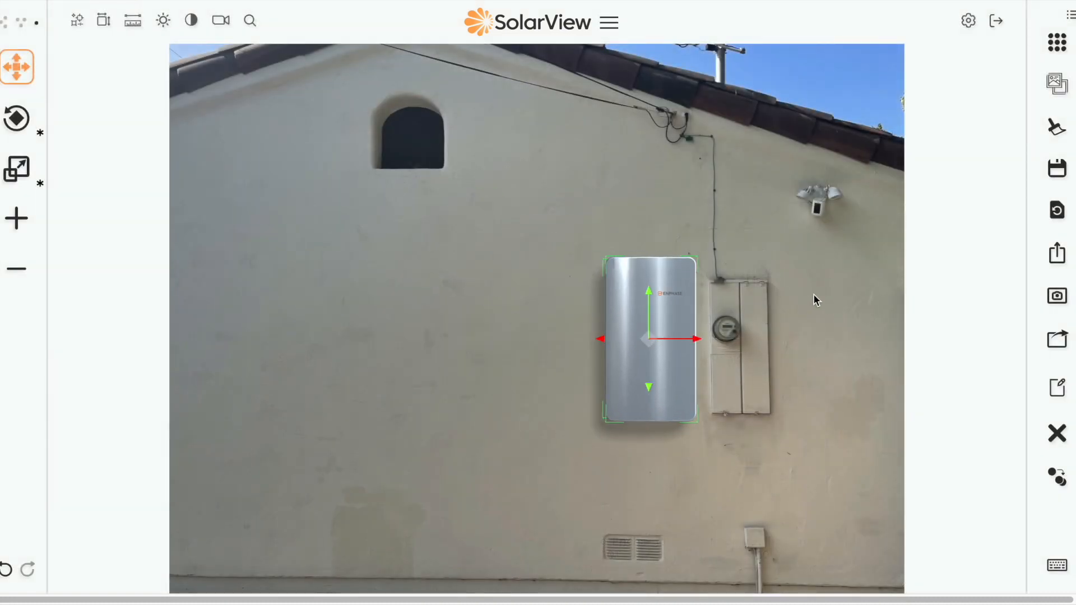
Step: Select the controller and adjust it with Nearer and Further until it matches the meter panel's height
{"action": "left_click", "coordinate": [813, 294]}
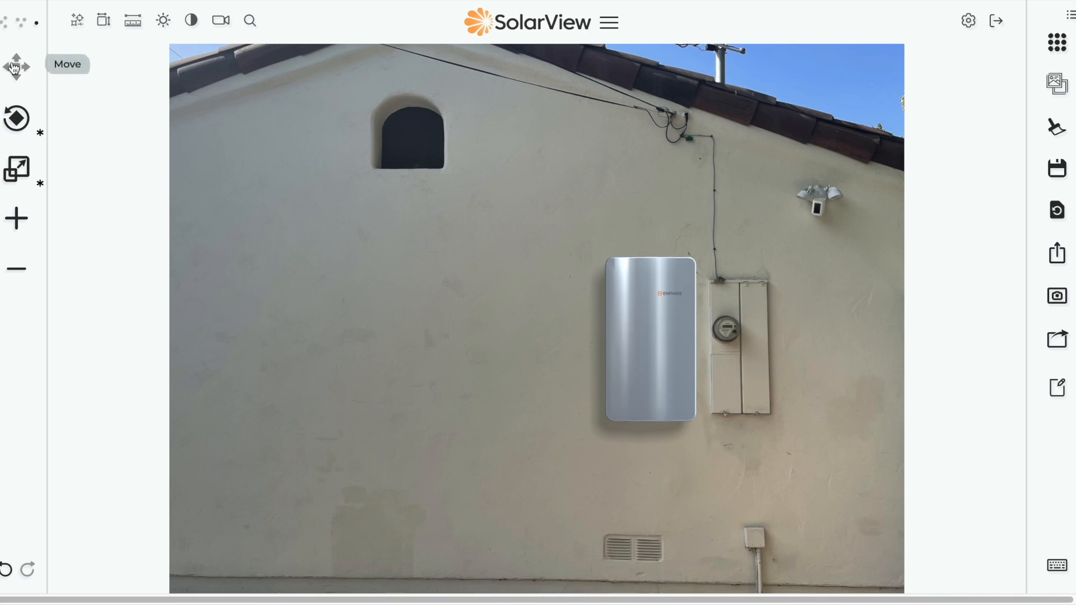
{"action": "left_click", "coordinate": [644, 334]}
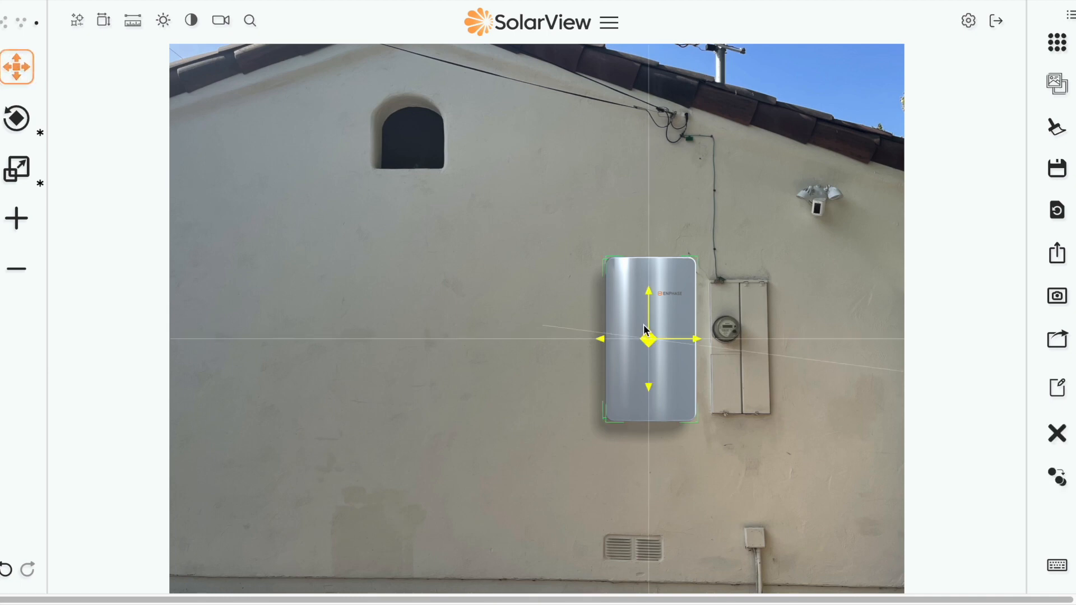
{"action": "left_click", "coordinate": [17, 121]}
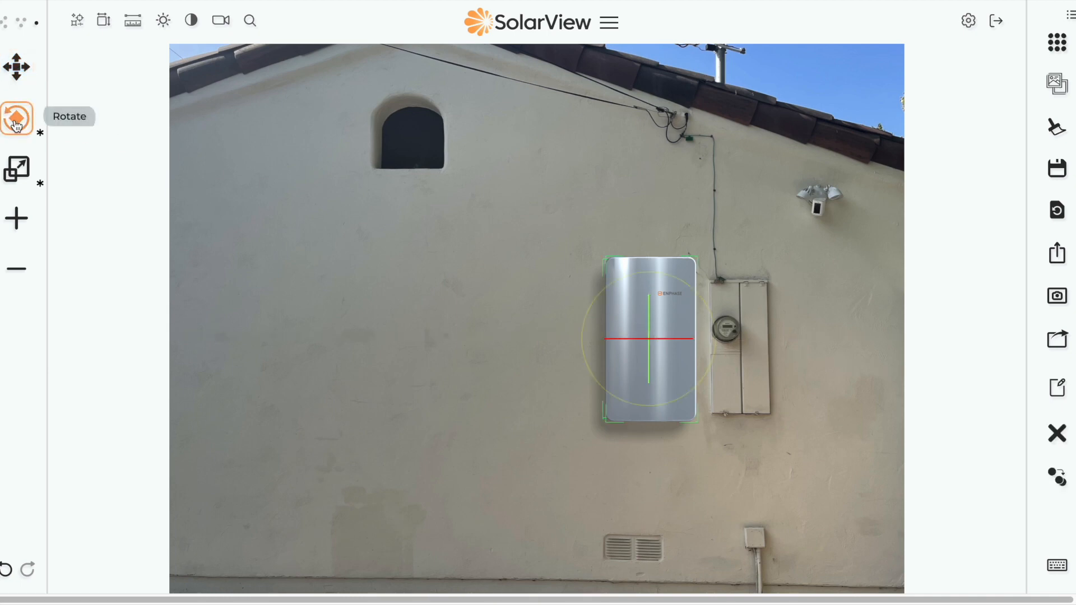
{"action": "left_click", "coordinate": [22, 170]}
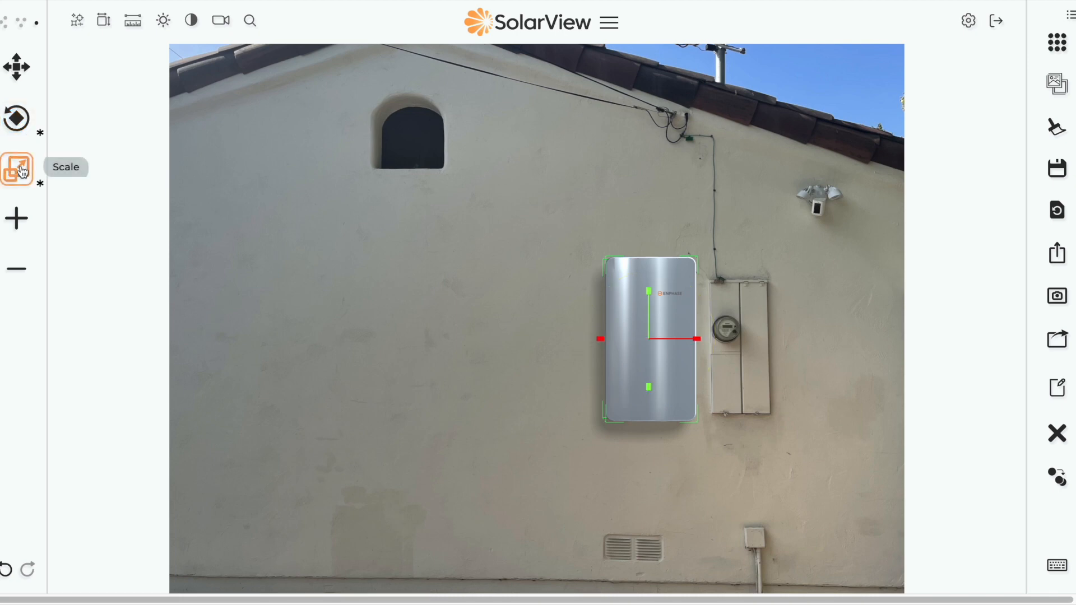
{"action": "left_click", "coordinate": [20, 223]}
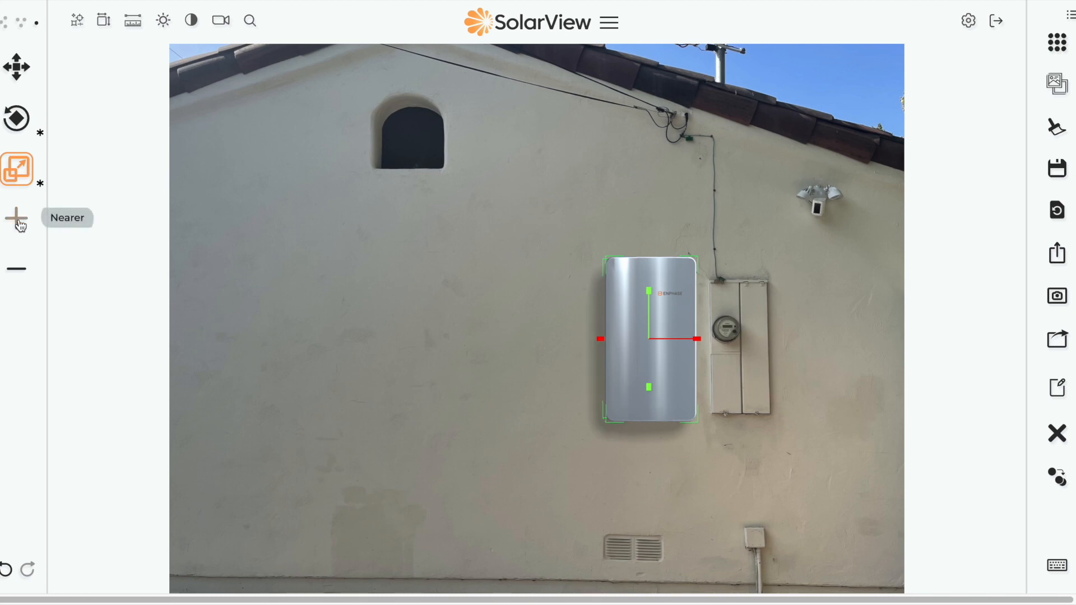
{"action": "left_click", "coordinate": [22, 270]}
{"action": "left_click", "coordinate": [21, 271]}
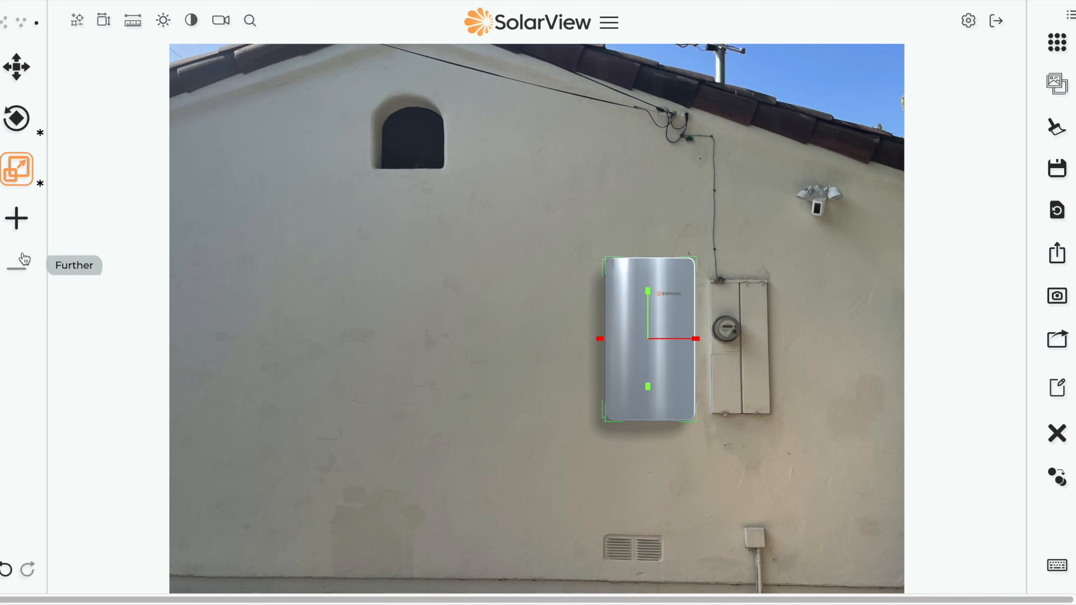
{"action": "left_click", "coordinate": [17, 224]}
{"action": "left_click", "coordinate": [16, 270]}
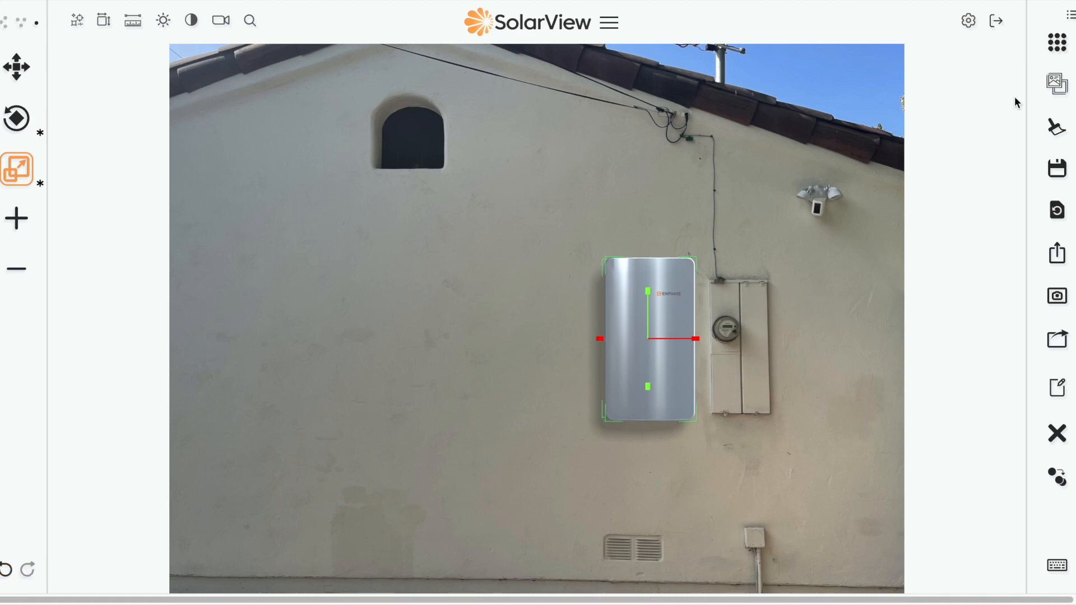
{"action": "left_click", "coordinate": [1057, 42]}
{"action": "scroll", "coordinate": [549, 319], "scroll_direction": "up", "scroll_amount": 10}
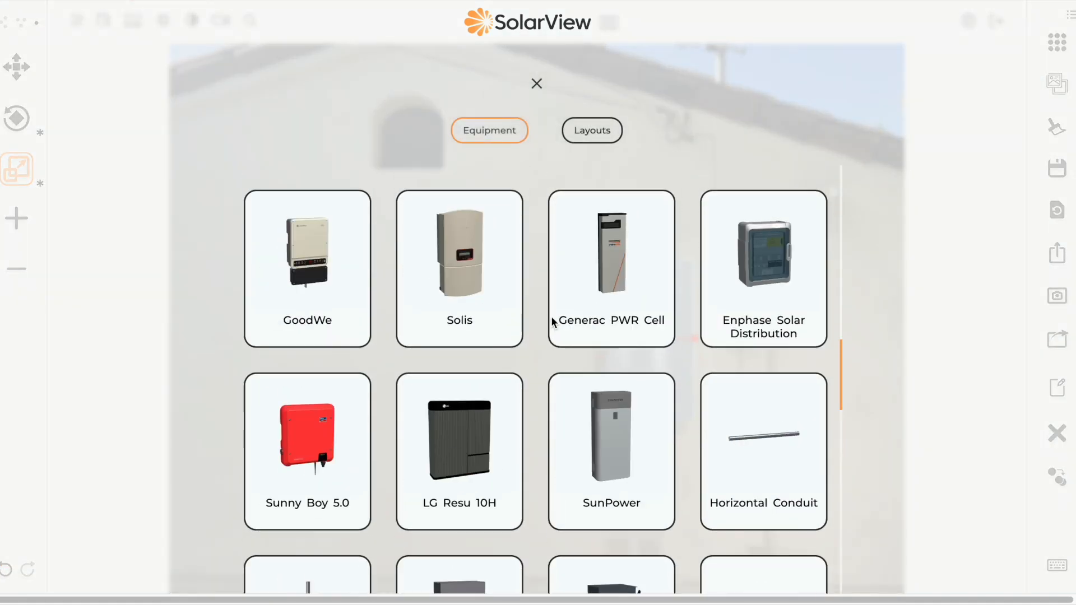
{"action": "scroll", "coordinate": [553, 311], "scroll_direction": "up", "scroll_amount": 5}
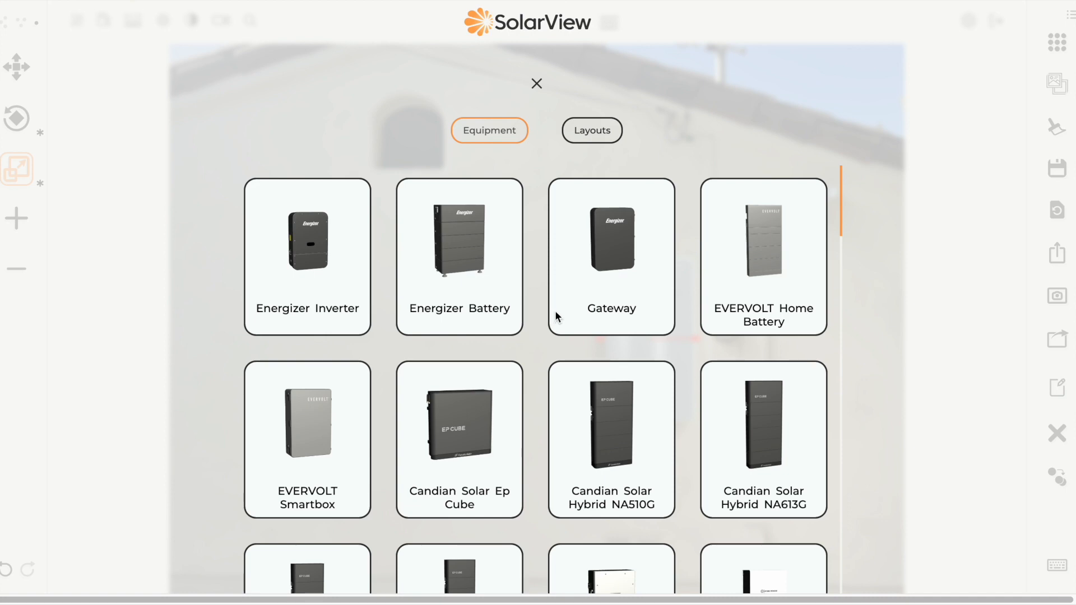
{"action": "scroll", "coordinate": [554, 313], "scroll_direction": "down", "scroll_amount": 10}
{"action": "scroll", "coordinate": [553, 315], "scroll_direction": "down", "scroll_amount": 10}
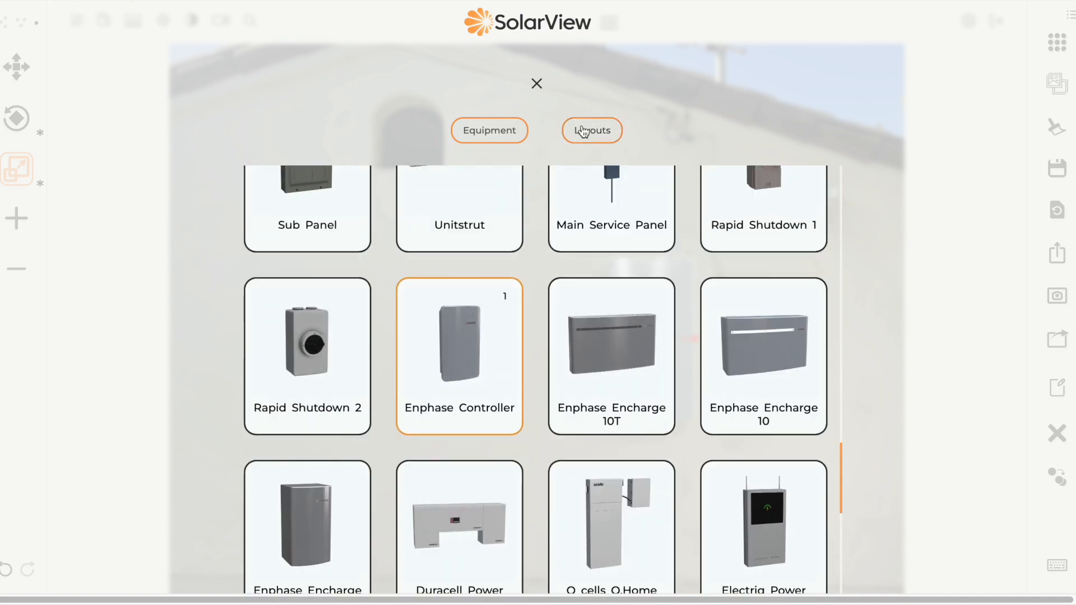
{"action": "left_click", "coordinate": [584, 131]}
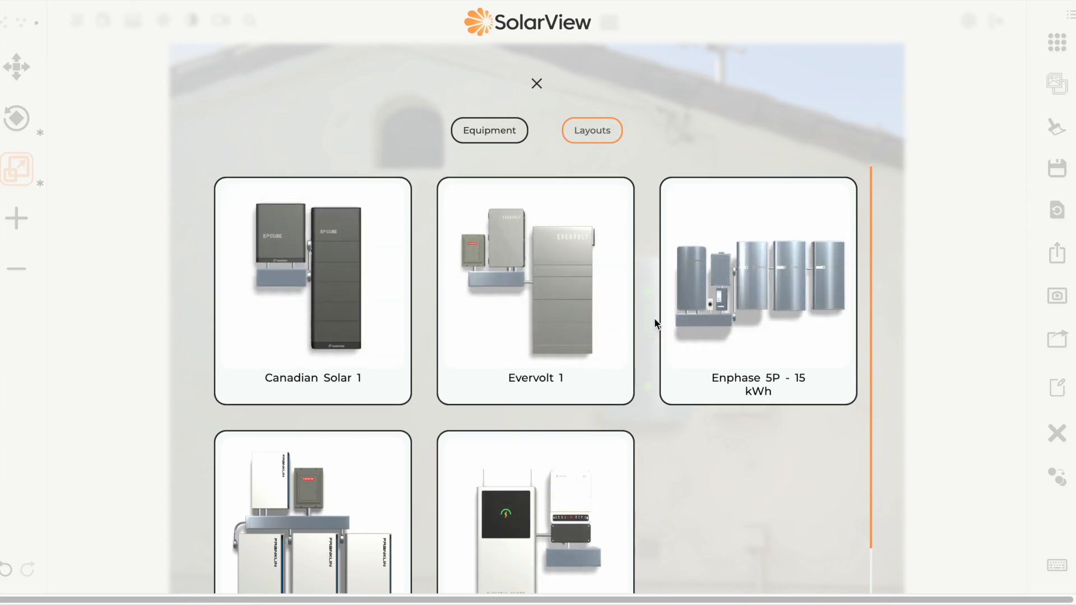
{"action": "scroll", "coordinate": [441, 460], "scroll_direction": "down", "scroll_amount": 1}
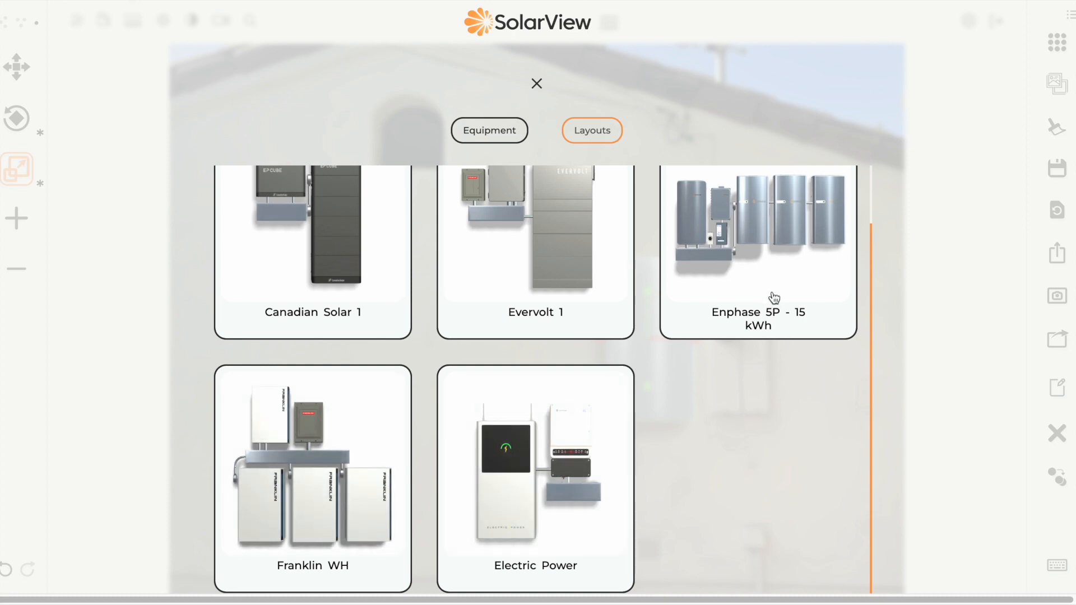
{"action": "scroll", "coordinate": [345, 264], "scroll_direction": "up", "scroll_amount": 1}
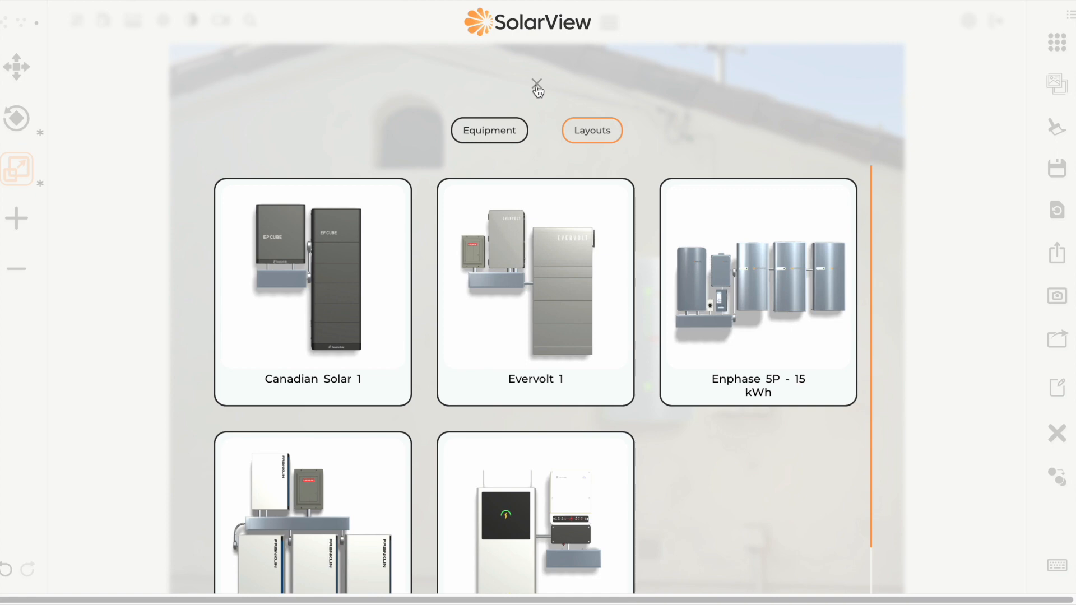
{"action": "left_click", "coordinate": [537, 85]}
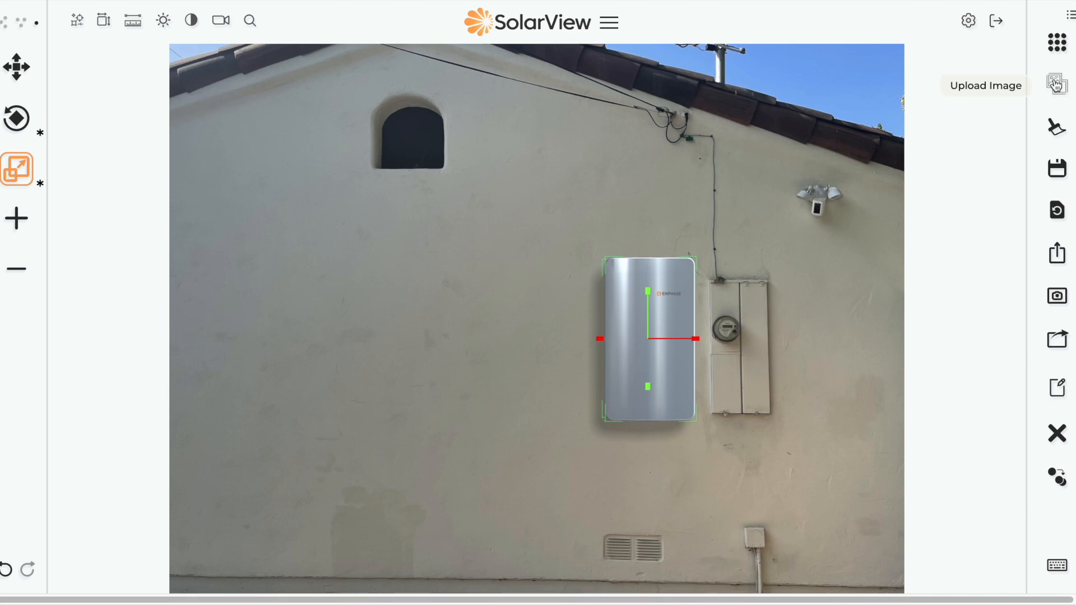
Step: Cancel clearing all models, keeping the resized controller, and begin saving the layout session
{"action": "left_click", "coordinate": [1057, 128]}
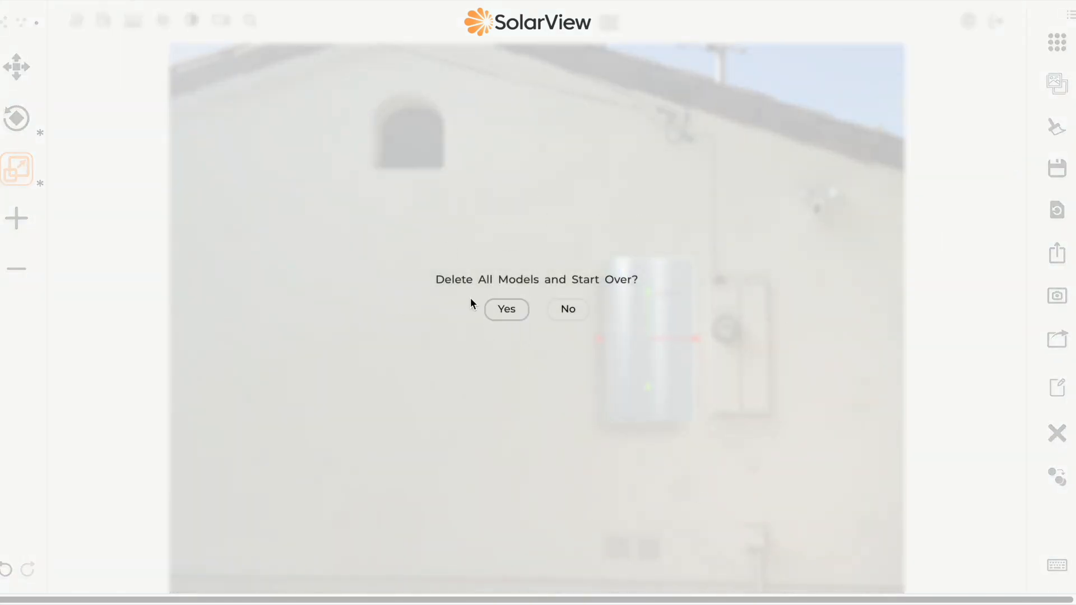
{"action": "left_click", "coordinate": [567, 312]}
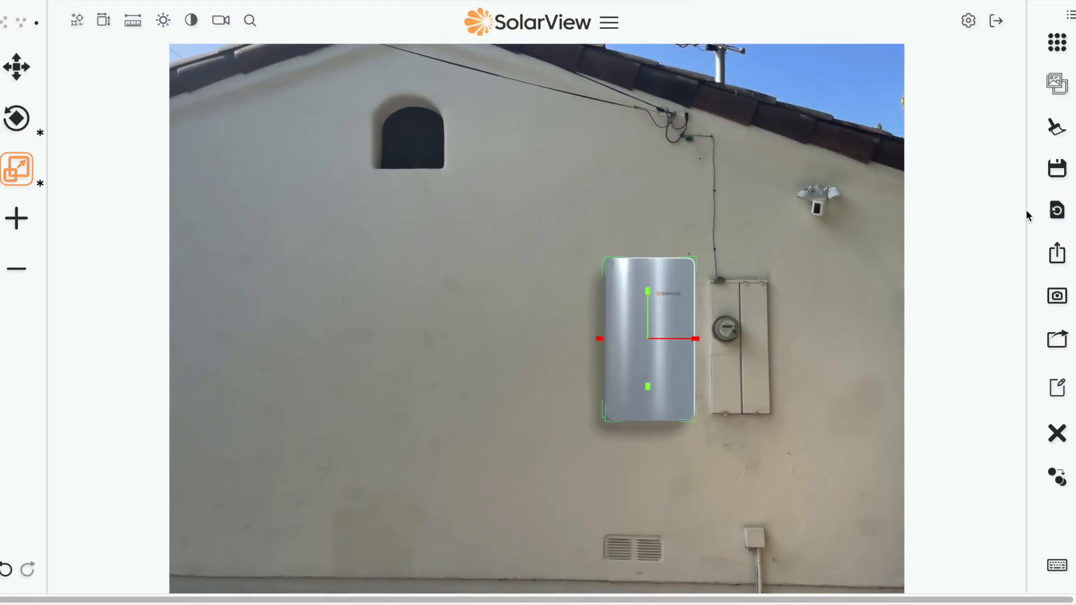
{"action": "left_click", "coordinate": [1059, 170]}
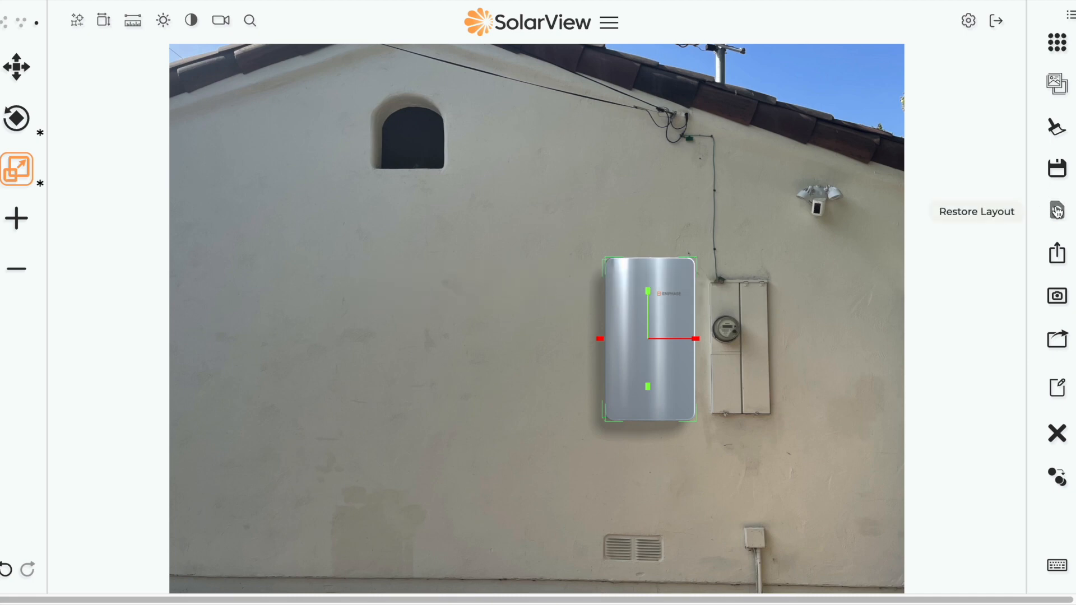
Step: Delete the Conduit1 saved layout from the saved sessions list, then start a new session save
{"action": "left_click", "coordinate": [1058, 210]}
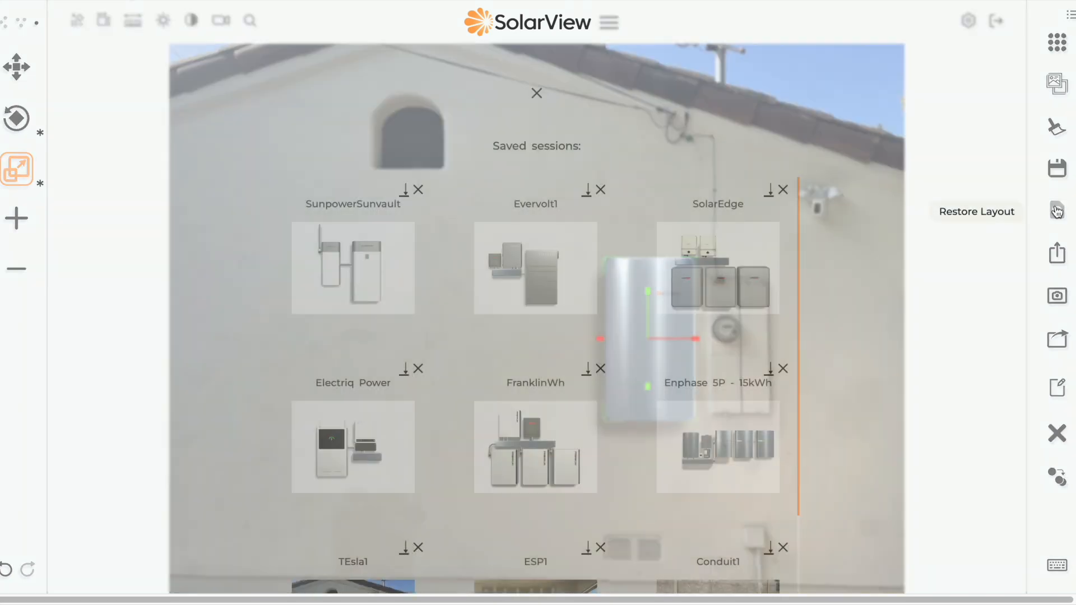
{"action": "scroll", "coordinate": [632, 398], "scroll_direction": "down", "scroll_amount": 2}
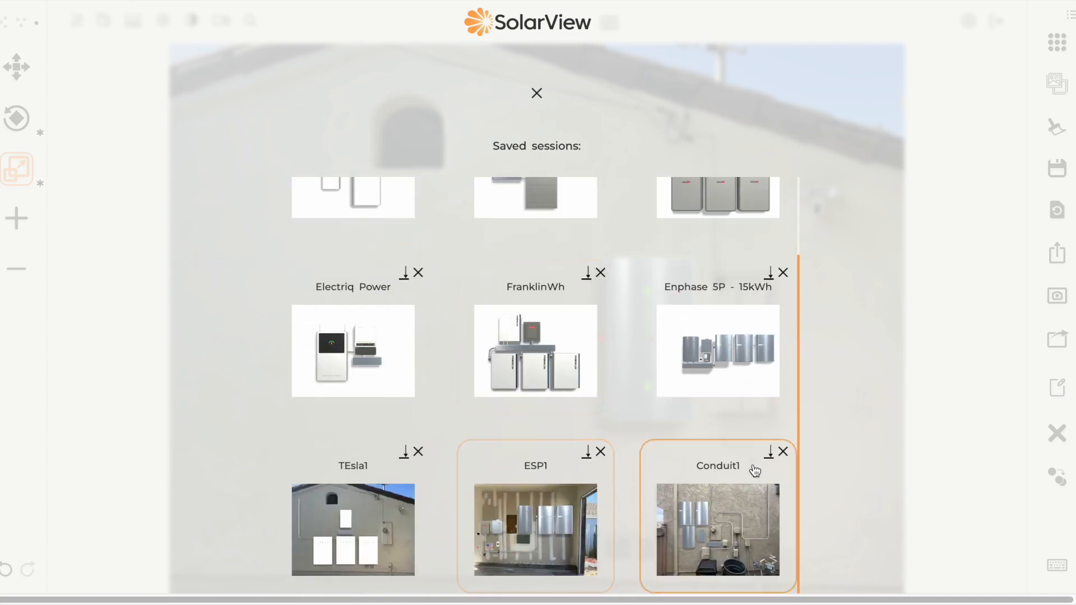
{"action": "left_click", "coordinate": [783, 452]}
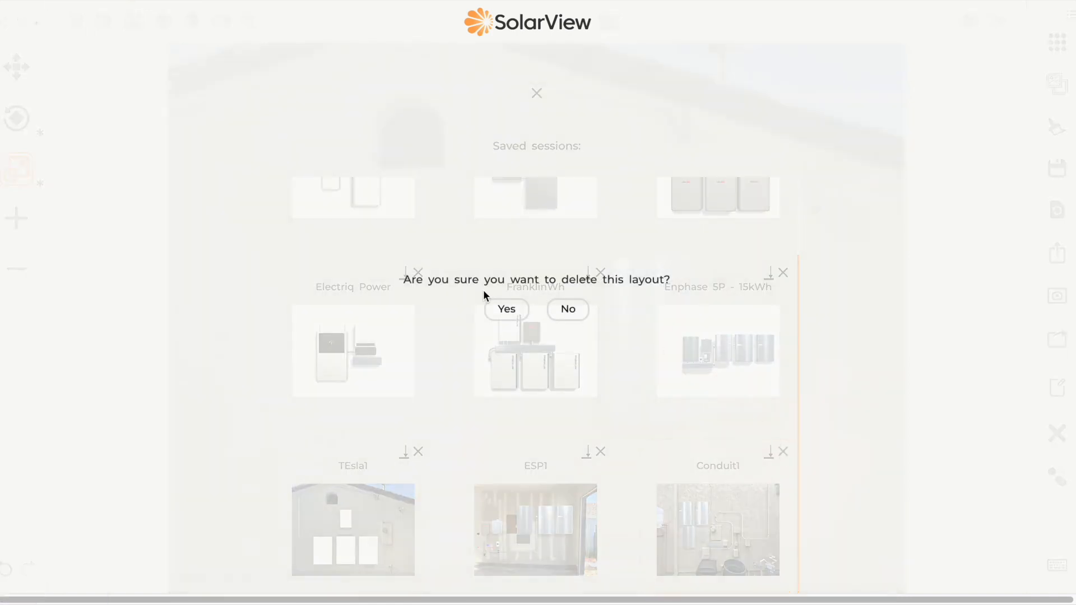
{"action": "left_click", "coordinate": [506, 308]}
{"action": "left_click", "coordinate": [537, 93]}
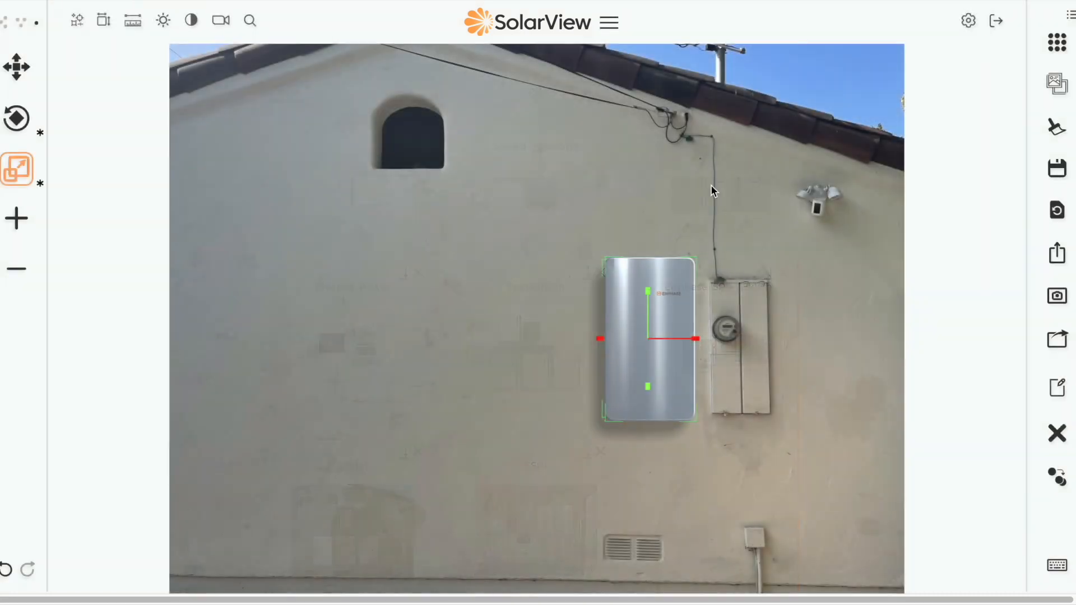
{"action": "left_click", "coordinate": [1064, 168]}
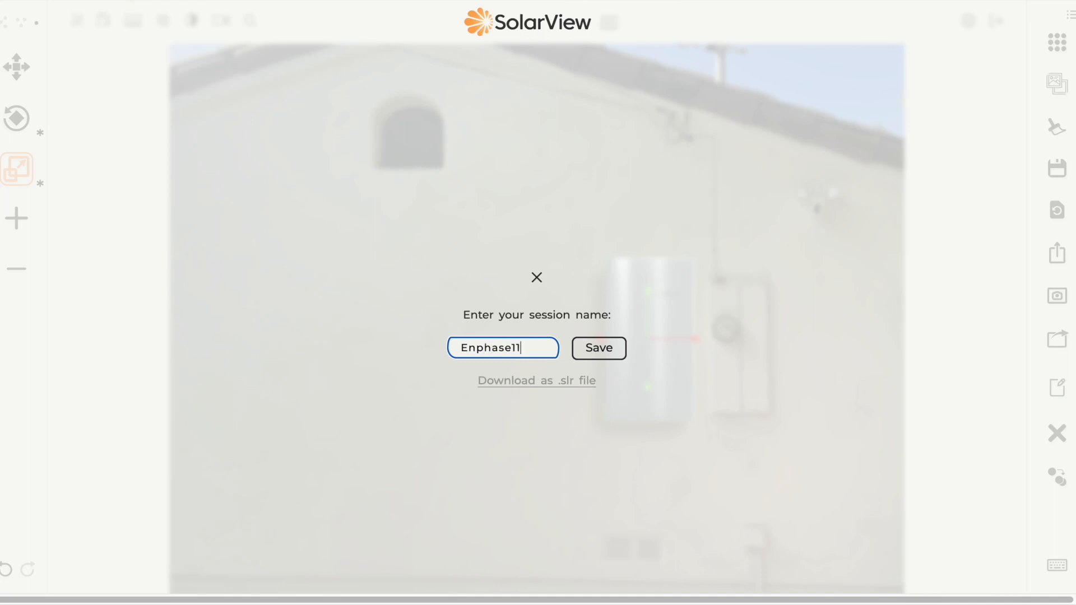
Step: Save the session as Enphase111 and download it as the file Enphase111.slr
{"action": "left_click", "coordinate": [591, 349]}
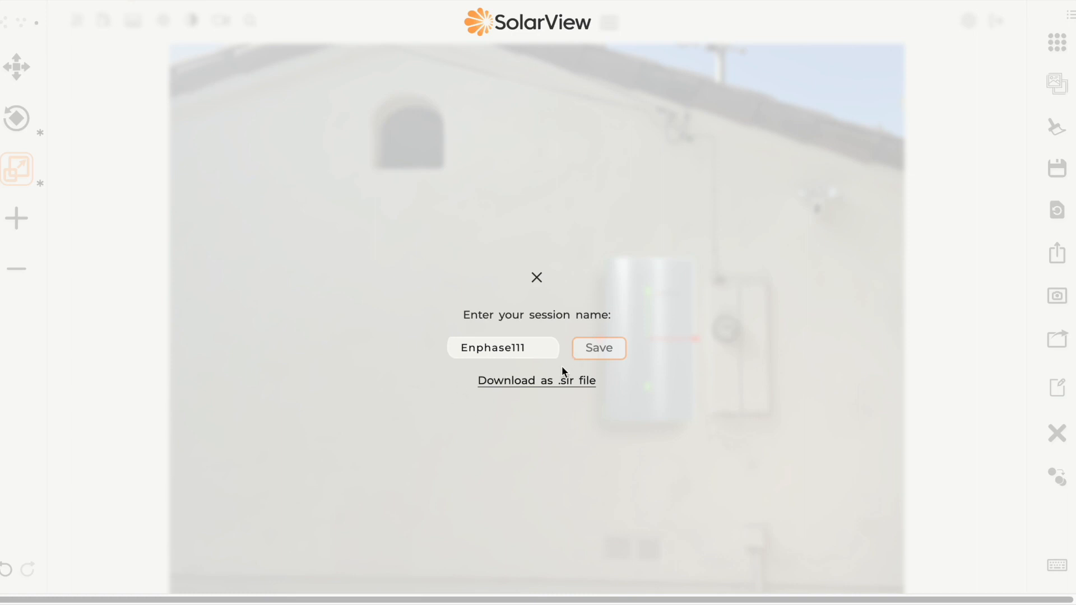
{"action": "left_click", "coordinate": [558, 381]}
{"action": "left_click", "coordinate": [537, 278]}
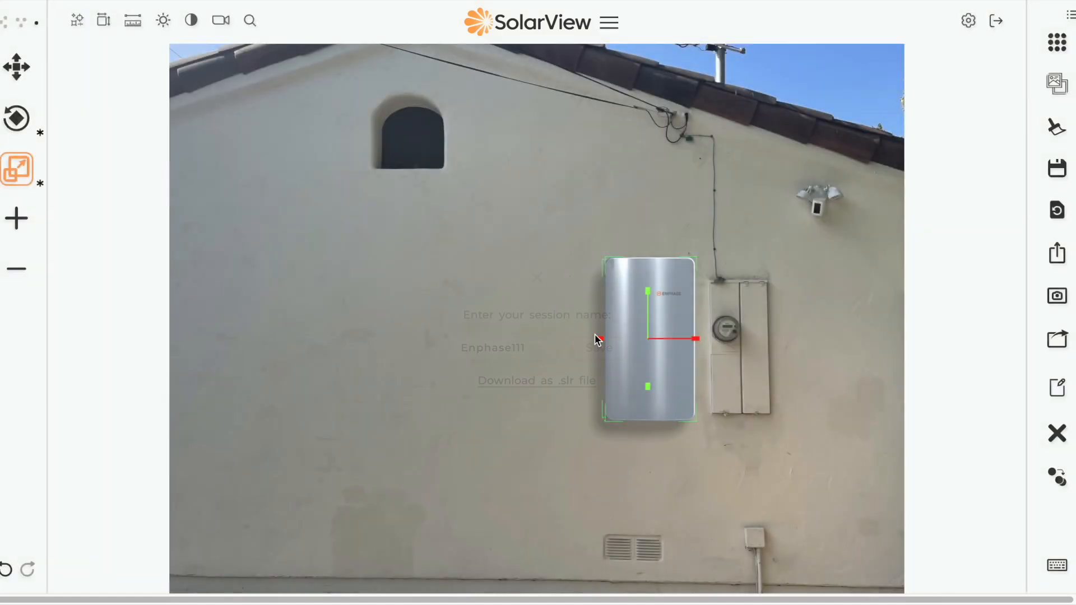
{"action": "left_click", "coordinate": [899, 274]}
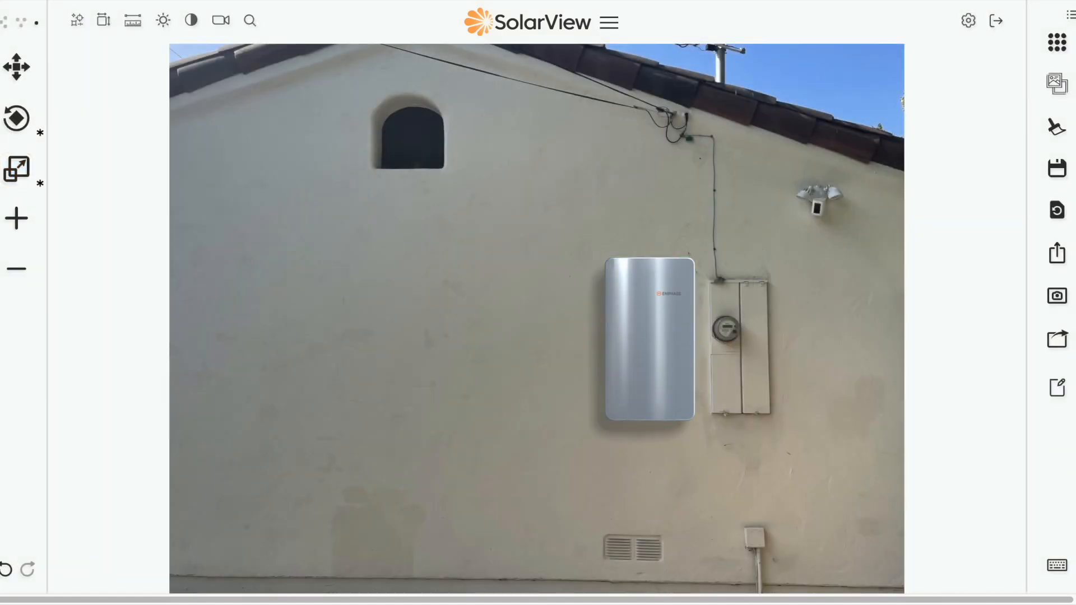
{"action": "left_click", "coordinate": [1053, 255]}
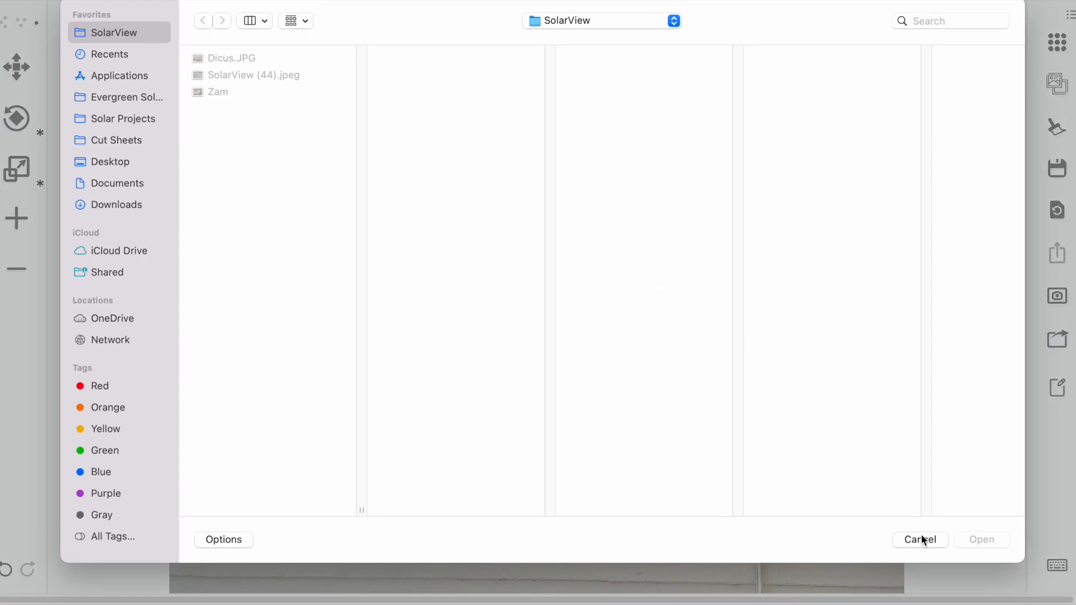
Step: Export the composed wall photo as SolarView (50).jpeg and open it in its own window
{"action": "left_click", "coordinate": [920, 535]}
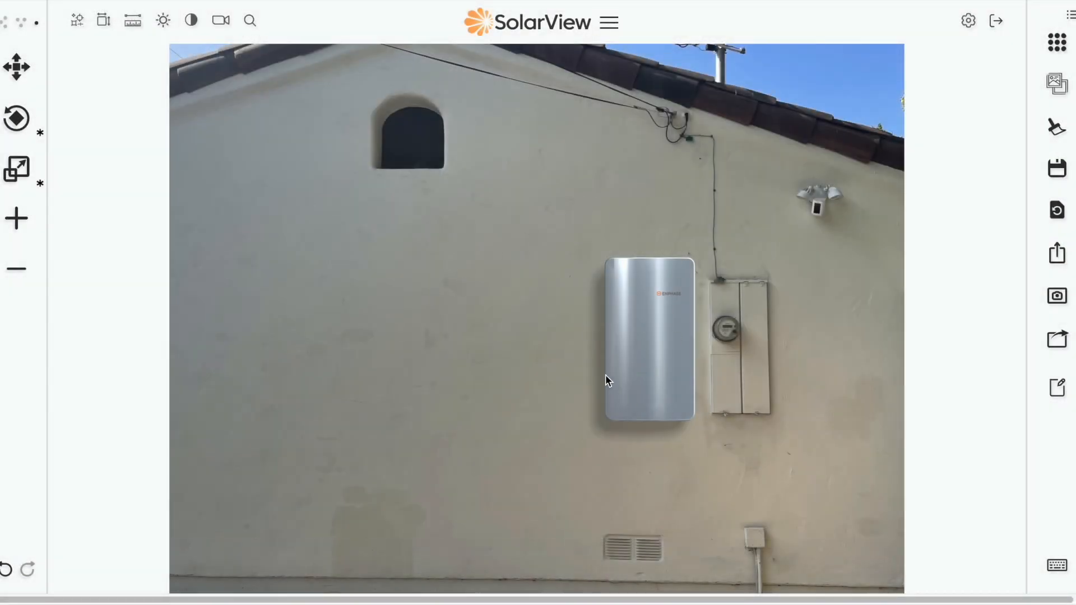
{"action": "left_click", "coordinate": [1057, 299]}
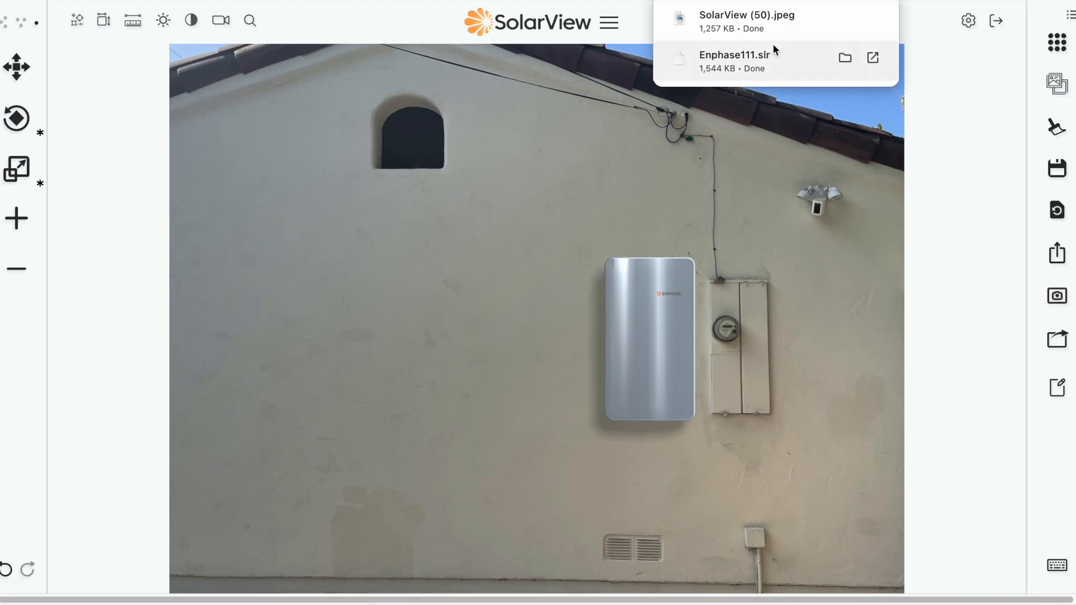
{"action": "left_click", "coordinate": [767, 23]}
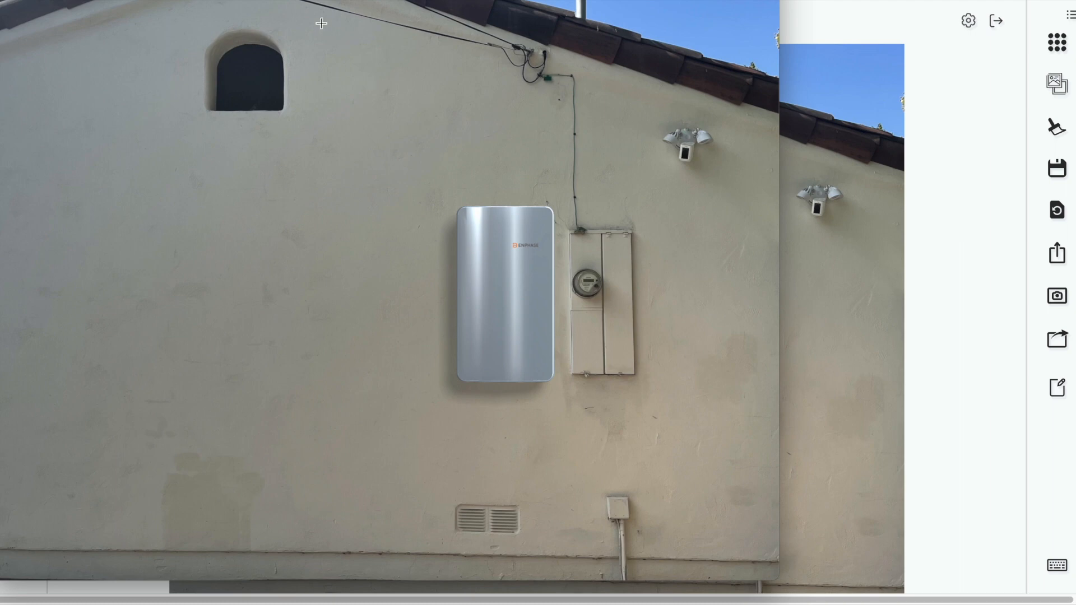
{"action": "left_click_drag", "start_coordinate": [275, 1], "coordinate": [342, 2]}
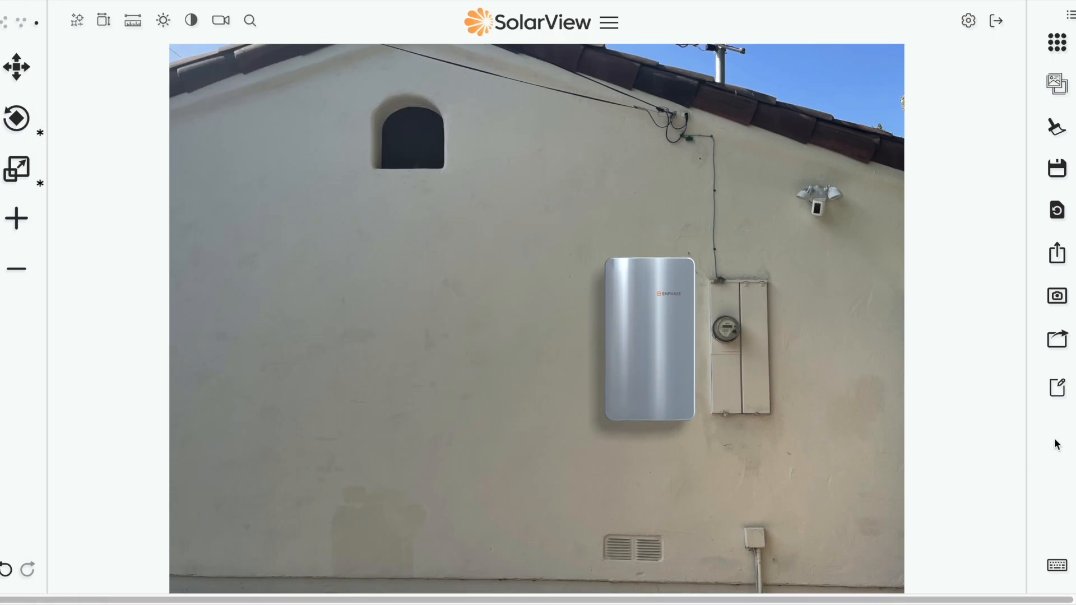
Step: Select the battery using the M, R and S shortcuts and shift it slightly left
{"action": "left_click", "coordinate": [1057, 565]}
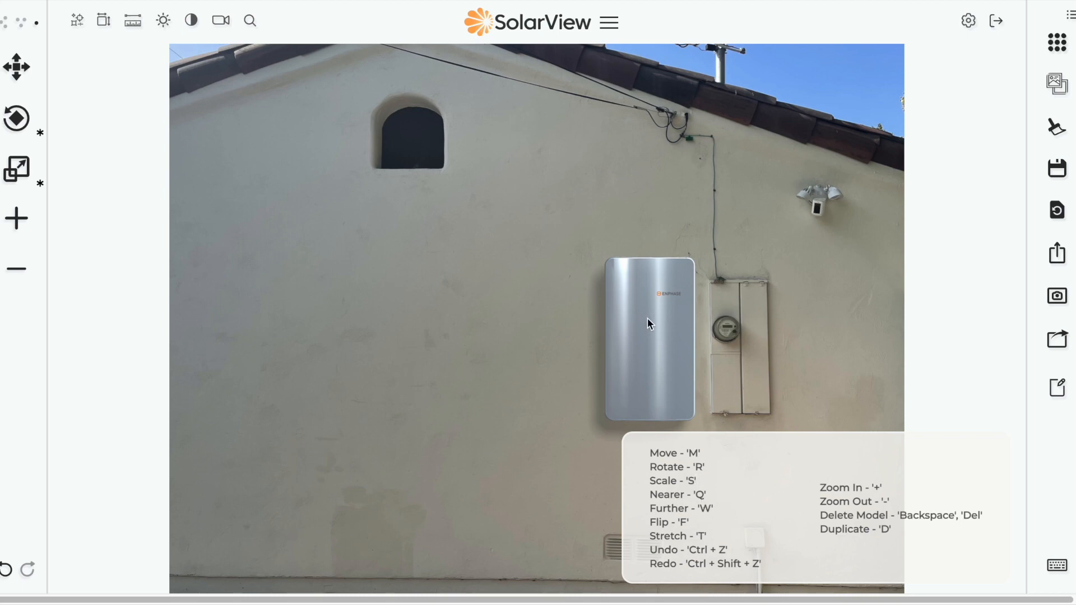
{"action": "left_click", "coordinate": [649, 336]}
{"action": "key", "text": "m"}
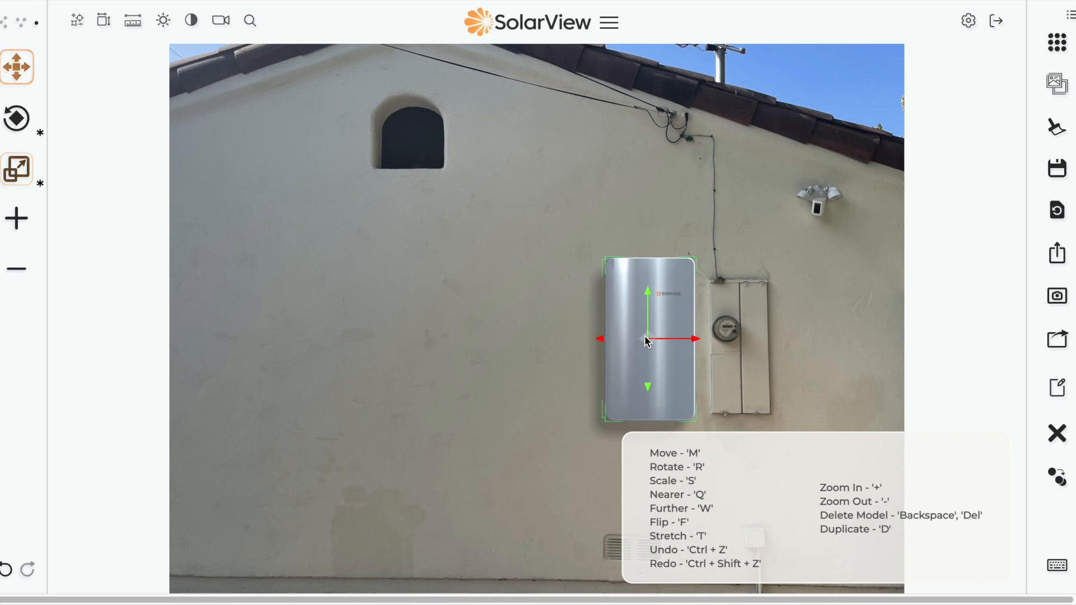
{"action": "key", "text": "r"}
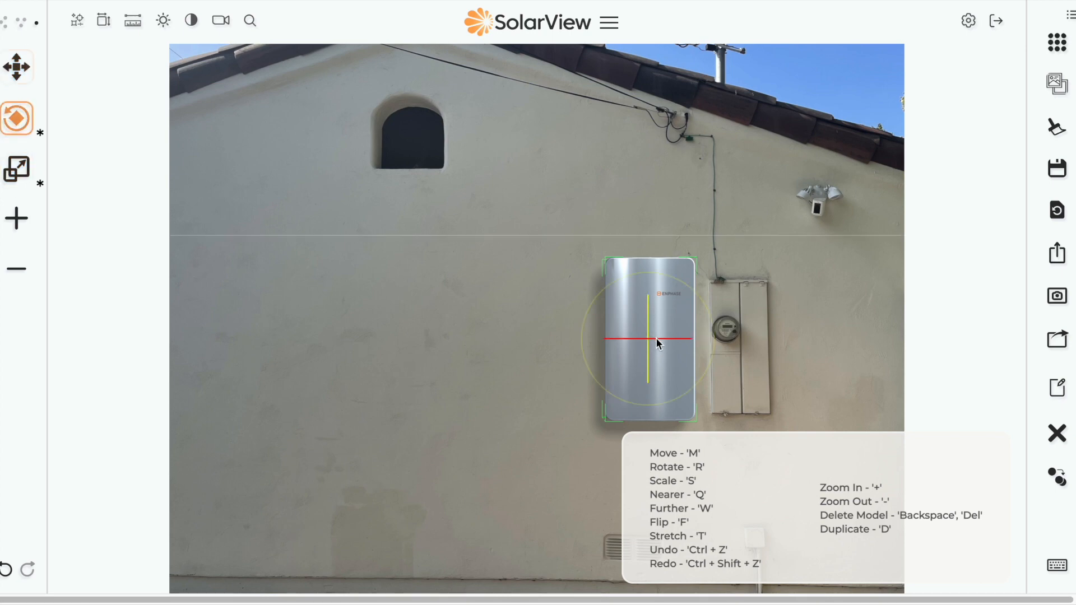
{"action": "key", "text": "s"}
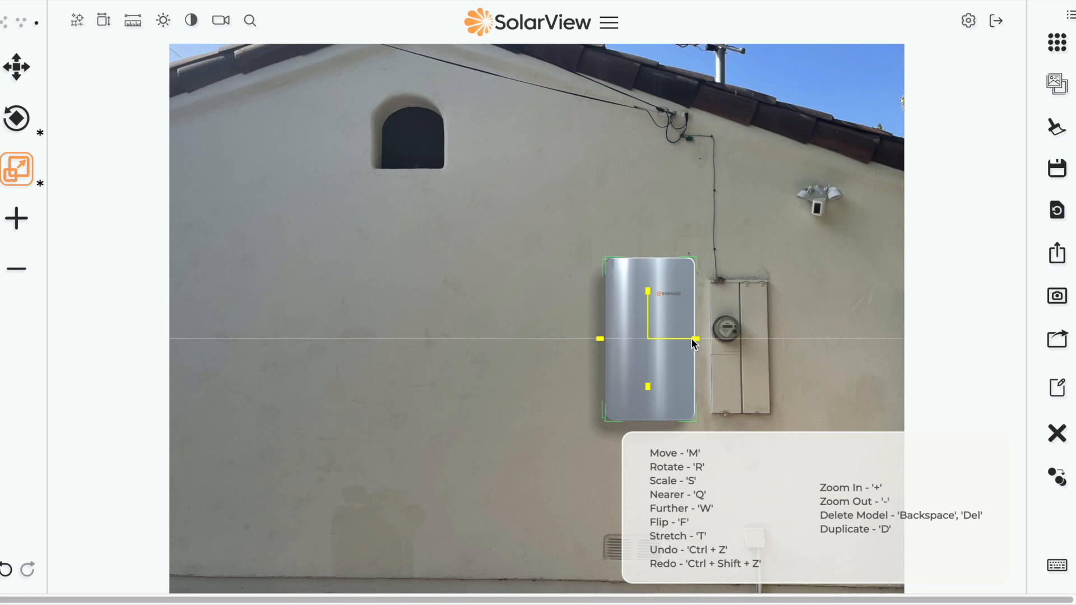
{"action": "key", "text": "m"}
{"action": "left_click_drag", "start_coordinate": [649, 339], "coordinate": [624, 339]}
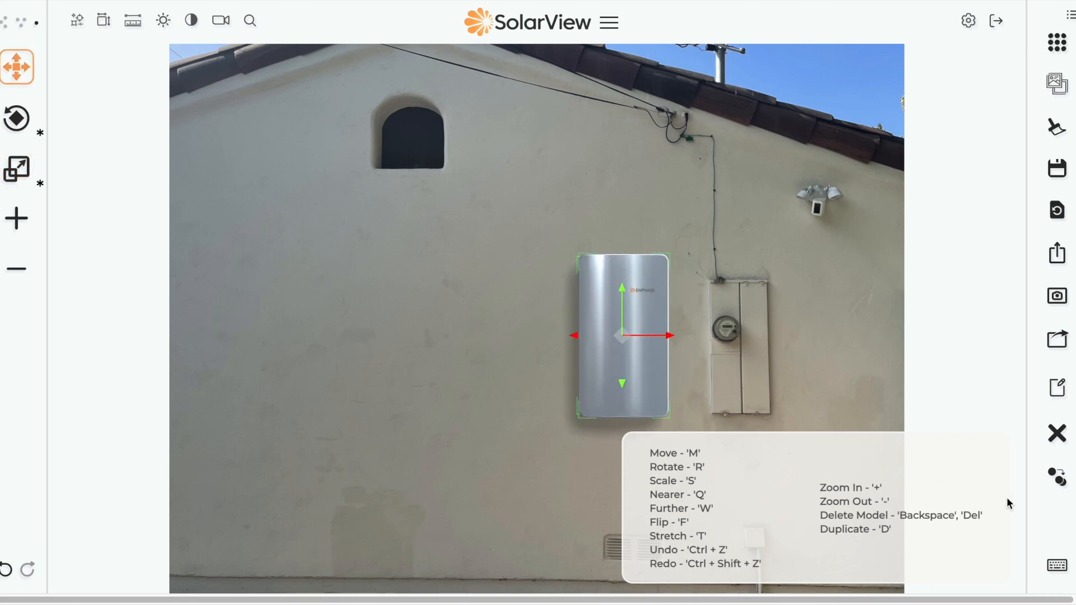
{"action": "left_click", "coordinate": [1057, 565]}
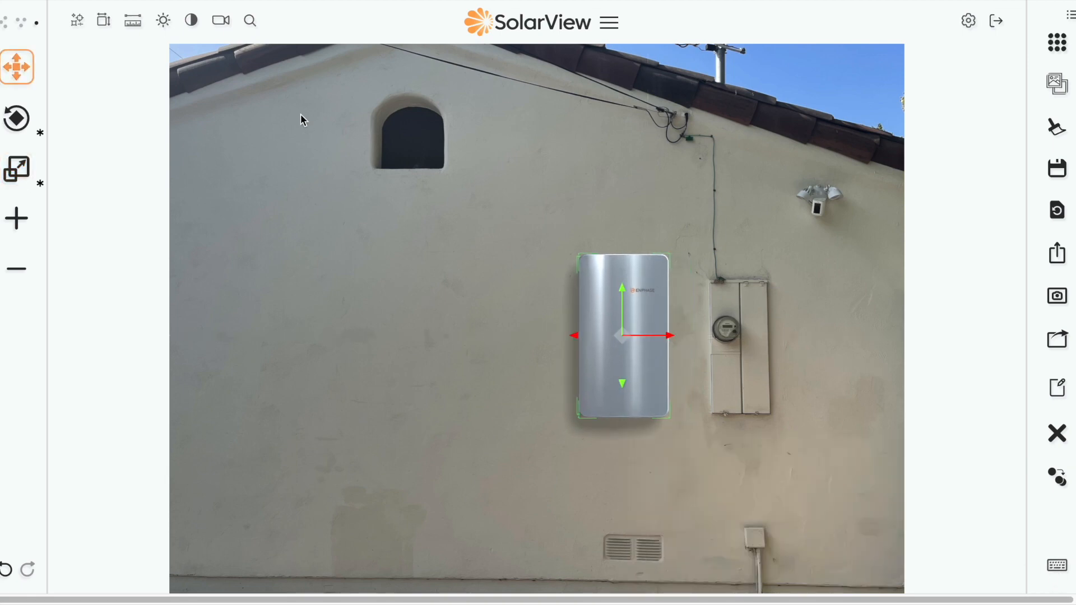
Step: Set the battery's drop shadow intensity and adjust the light's horizontal and vertical direction
{"action": "left_click", "coordinate": [191, 22]}
{"action": "left_click_drag", "start_coordinate": [149, 72], "coordinate": [184, 99]}
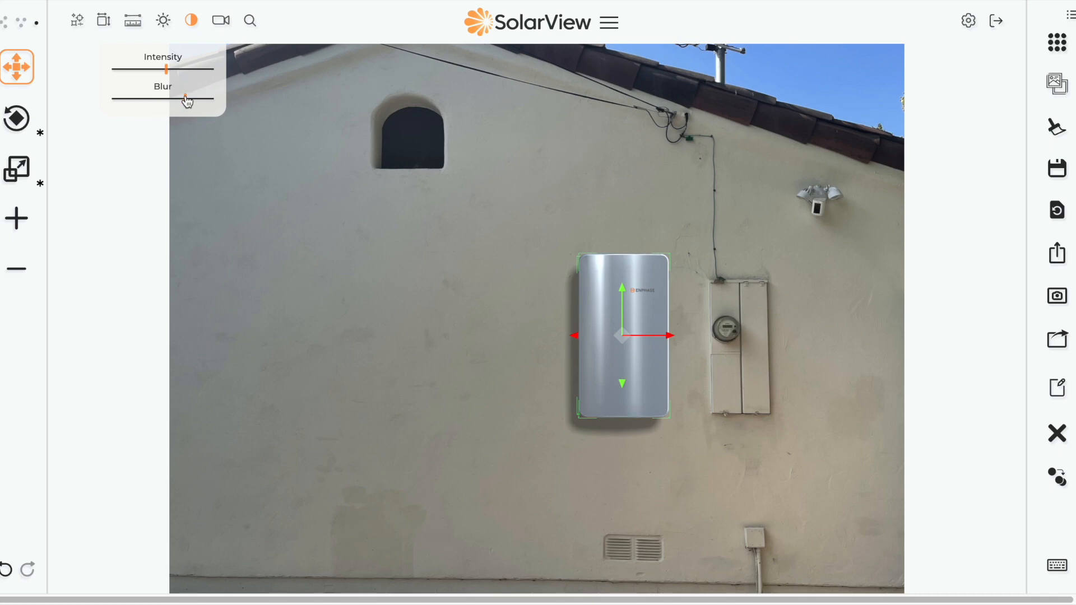
{"action": "left_click", "coordinate": [163, 21]}
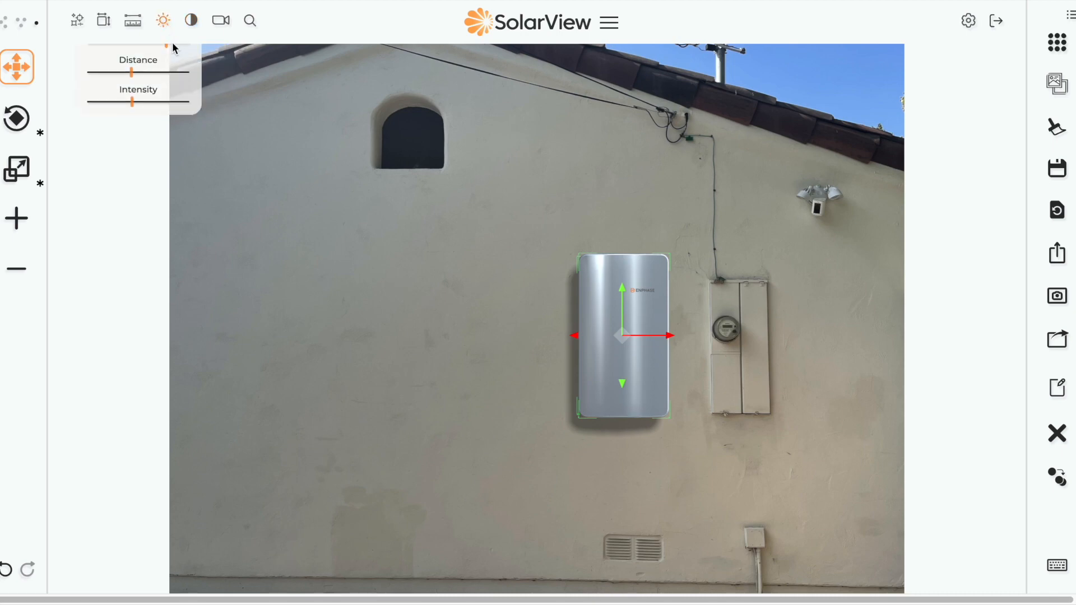
{"action": "mouse_move", "coordinate": [143, 70]}
{"action": "left_mouse_down"}
{"action": "mouse_move", "coordinate": [120, 70]}
{"action": "mouse_move", "coordinate": [187, 70]}
{"action": "mouse_move", "coordinate": [147, 70]}
{"action": "mouse_move", "coordinate": [132, 99]}
{"action": "mouse_move", "coordinate": [158, 99]}
{"action": "left_mouse_up"}
{"action": "left_click_drag", "start_coordinate": [184, 100], "coordinate": [172, 99]}
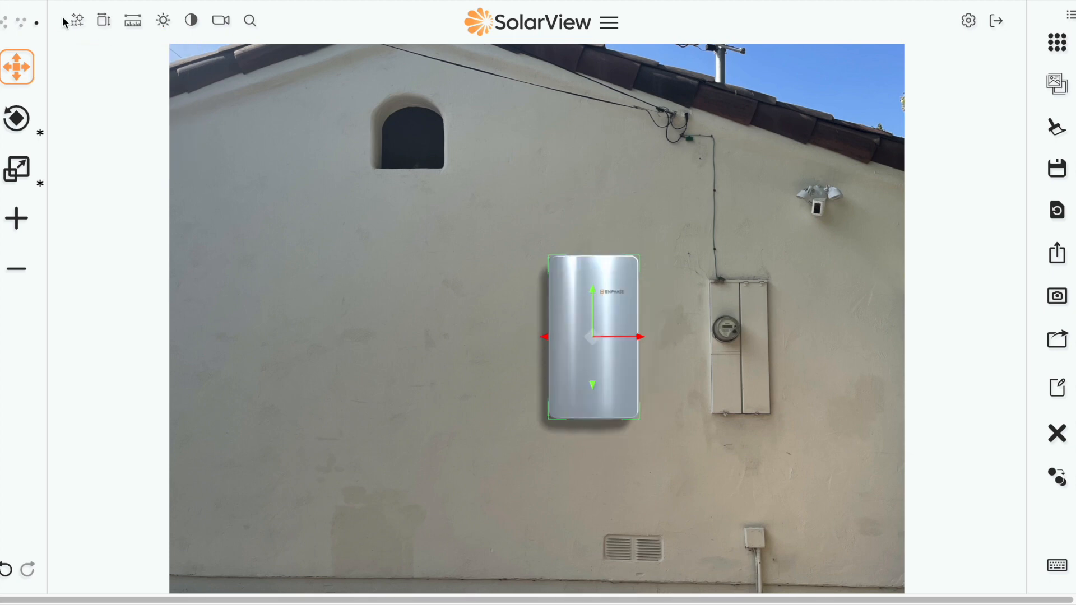
Step: Calibrate the photo scale by centring the calibration target on the electric meter
{"action": "left_click", "coordinate": [76, 23]}
{"action": "left_click", "coordinate": [94, 57]}
{"action": "mouse_move", "coordinate": [722, 328]}
{"action": "left_mouse_down"}
{"action": "mouse_move", "coordinate": [710, 336]}
{"action": "mouse_move", "coordinate": [723, 328]}
{"action": "left_mouse_up"}
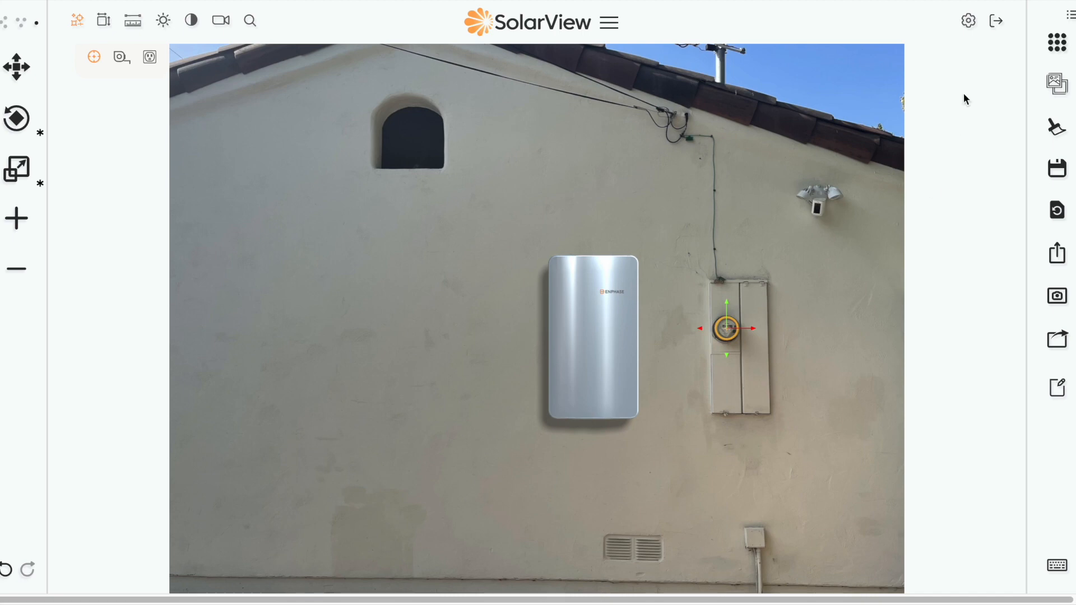
{"action": "left_click", "coordinate": [93, 58]}
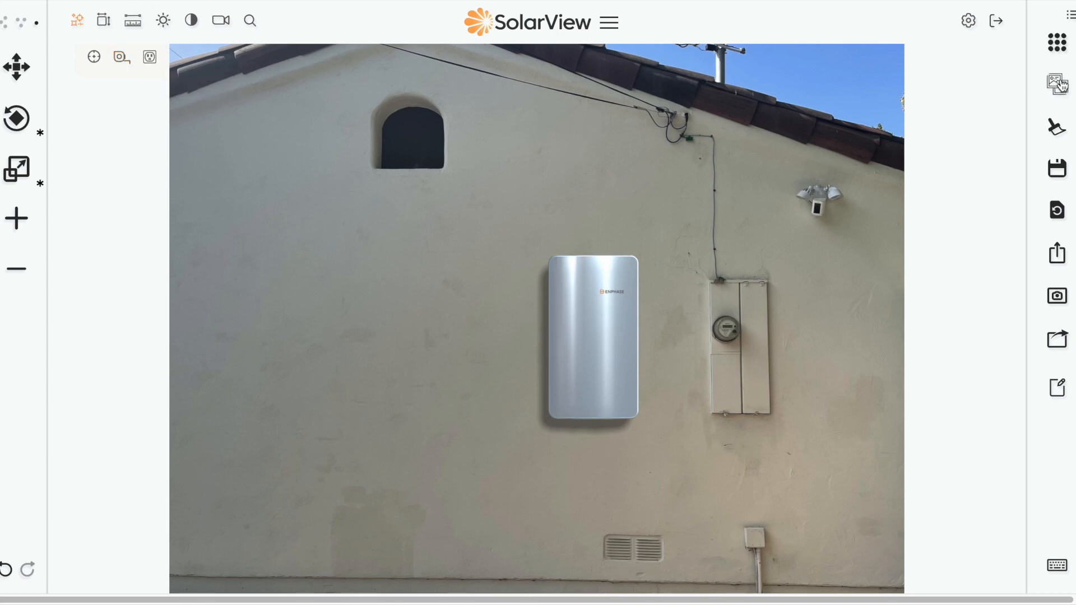
{"action": "left_click", "coordinate": [1057, 83]}
Step: Load IMG_0329.jpg as the background site photo
{"action": "left_click", "coordinate": [426, 257]}
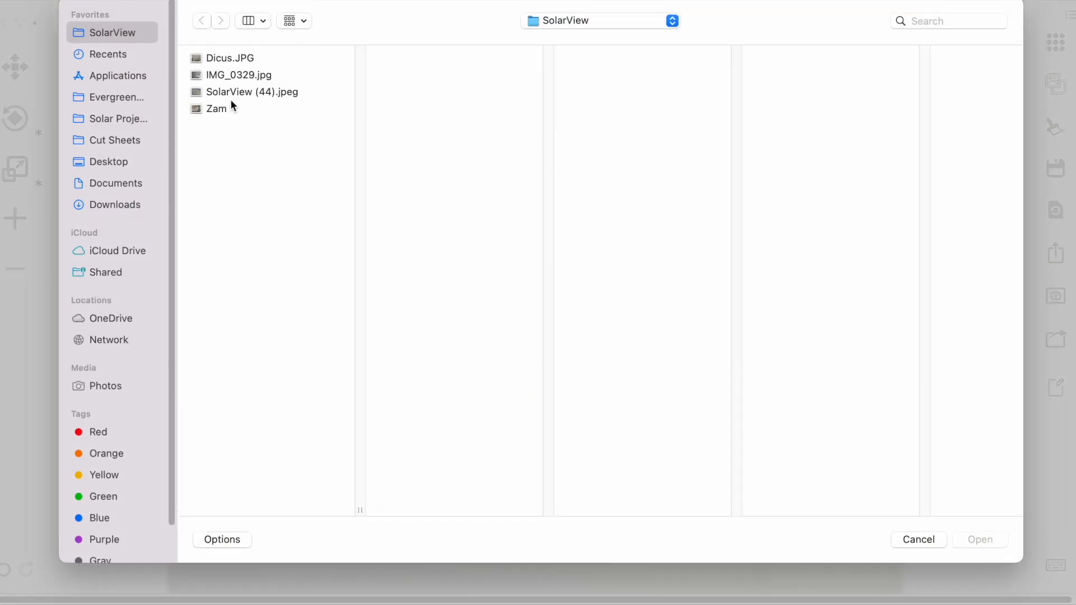
{"action": "left_click", "coordinate": [230, 74]}
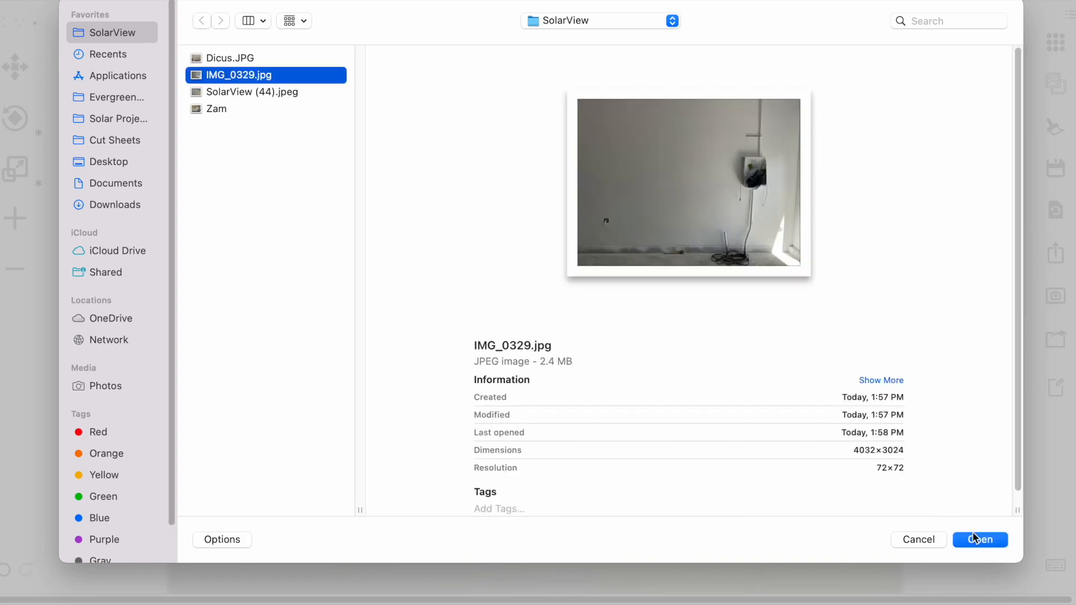
{"action": "left_click", "coordinate": [975, 539]}
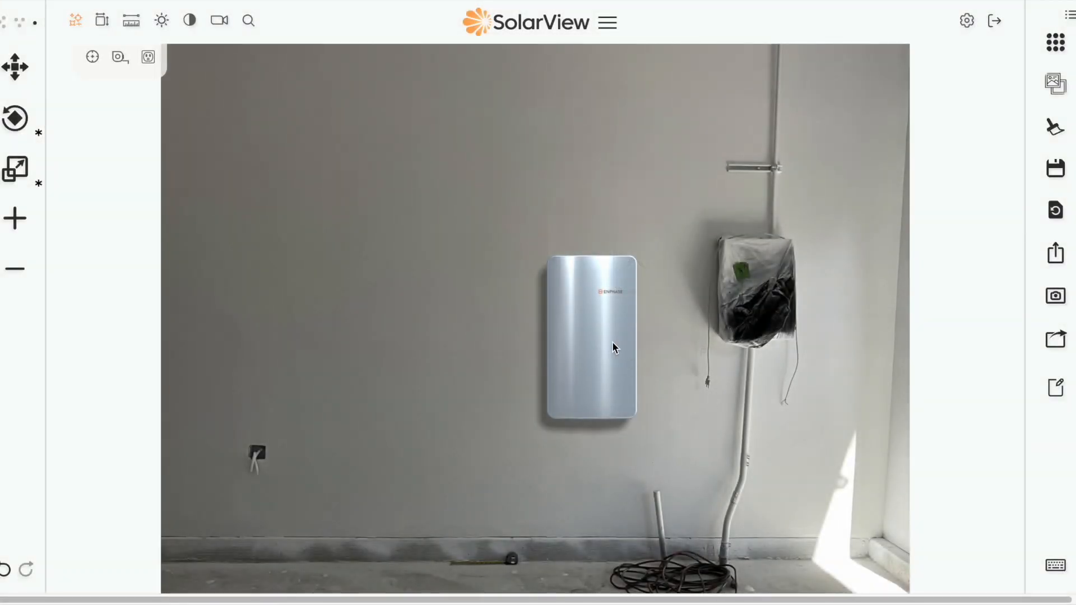
Step: Move the battery up and right, next to the wrapped box on the wall
{"action": "left_click", "coordinate": [612, 341]}
{"action": "left_click_drag", "start_coordinate": [591, 337], "coordinate": [641, 307]}
{"action": "scroll", "coordinate": [550, 458], "scroll_direction": "down", "scroll_amount": 1}
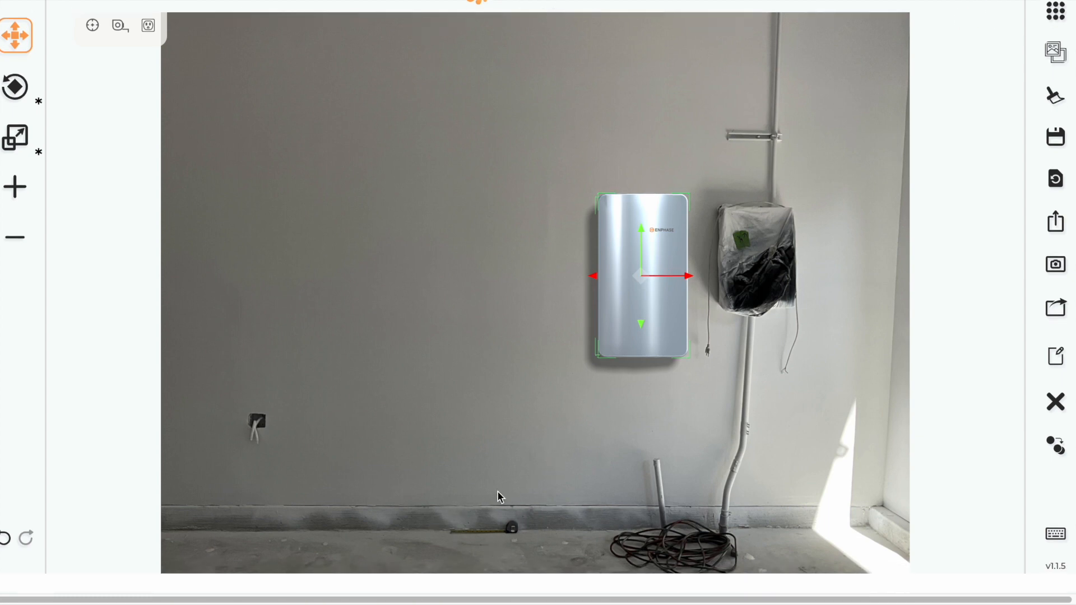
Step: Start tape calibration, placing the tape marker on the floor tape and shrinking it
{"action": "left_click", "coordinate": [120, 26]}
{"action": "mouse_move", "coordinate": [537, 297]}
{"action": "left_mouse_down"}
{"action": "mouse_move", "coordinate": [548, 369]}
{"action": "mouse_move", "coordinate": [535, 501]}
{"action": "mouse_move", "coordinate": [528, 523]}
{"action": "mouse_move", "coordinate": [515, 533]}
{"action": "mouse_move", "coordinate": [514, 525]}
{"action": "left_mouse_up"}
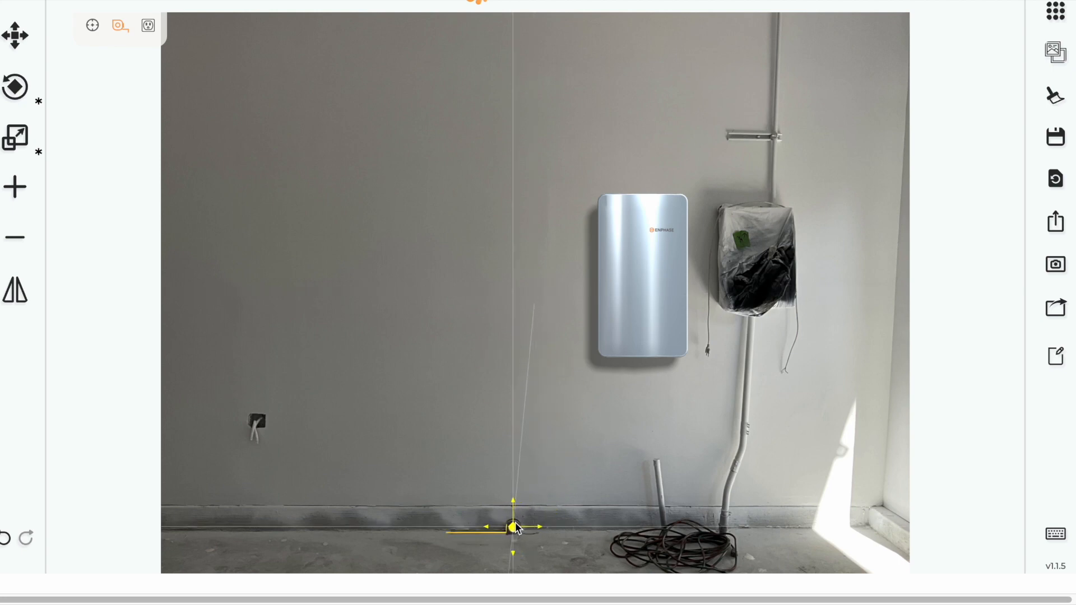
{"action": "key", "text": "s"}
{"action": "left_click_drag", "start_coordinate": [540, 527], "coordinate": [516, 528]}
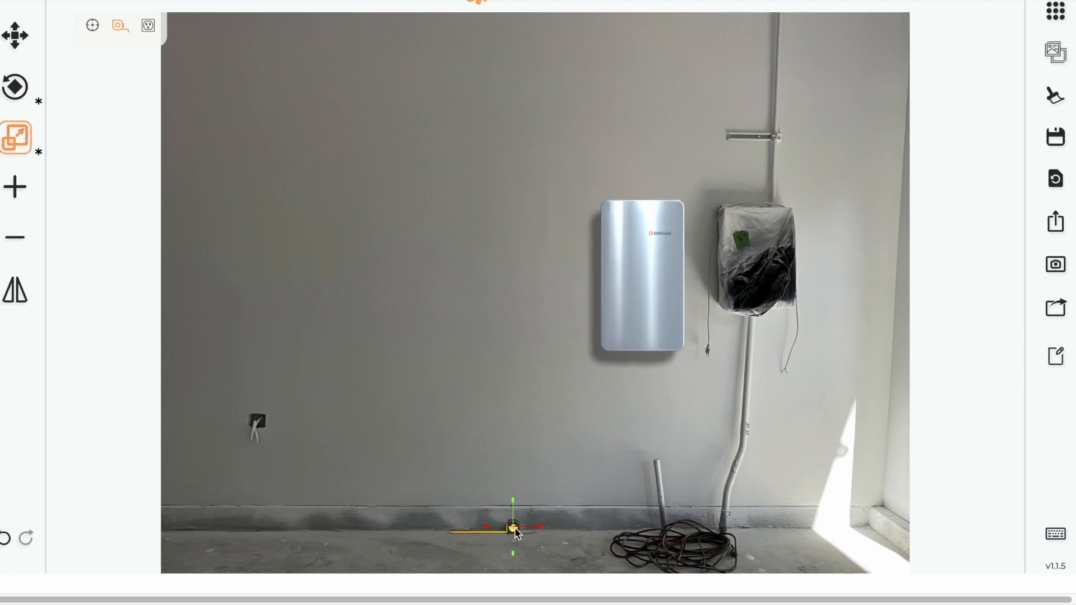
{"action": "key", "text": "g"}
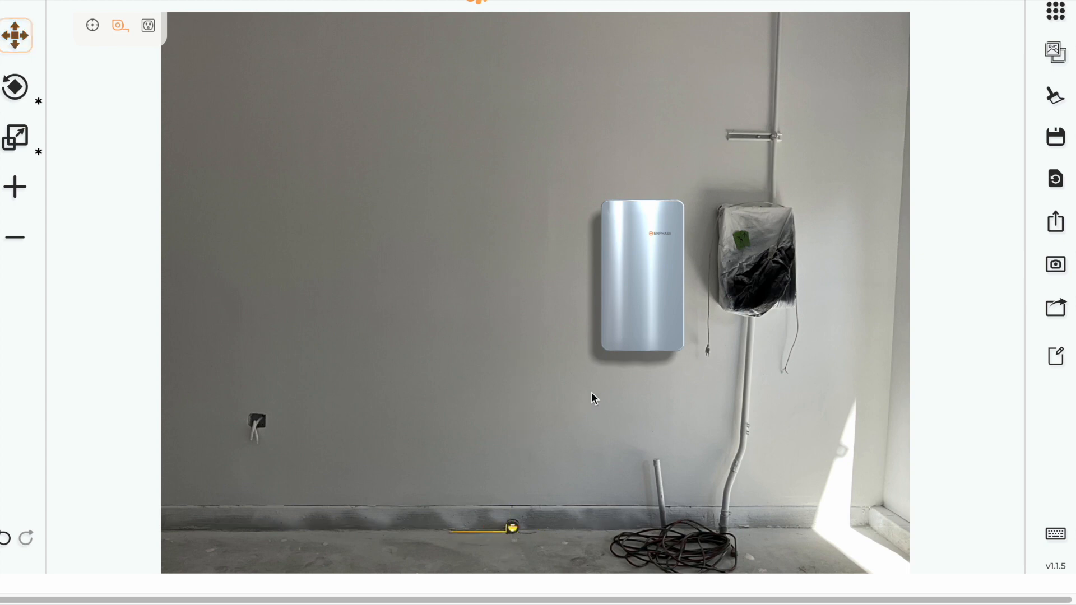
Step: Stretch the tape marker to match the real tape and nudge it down onto it
{"action": "left_click", "coordinate": [642, 273]}
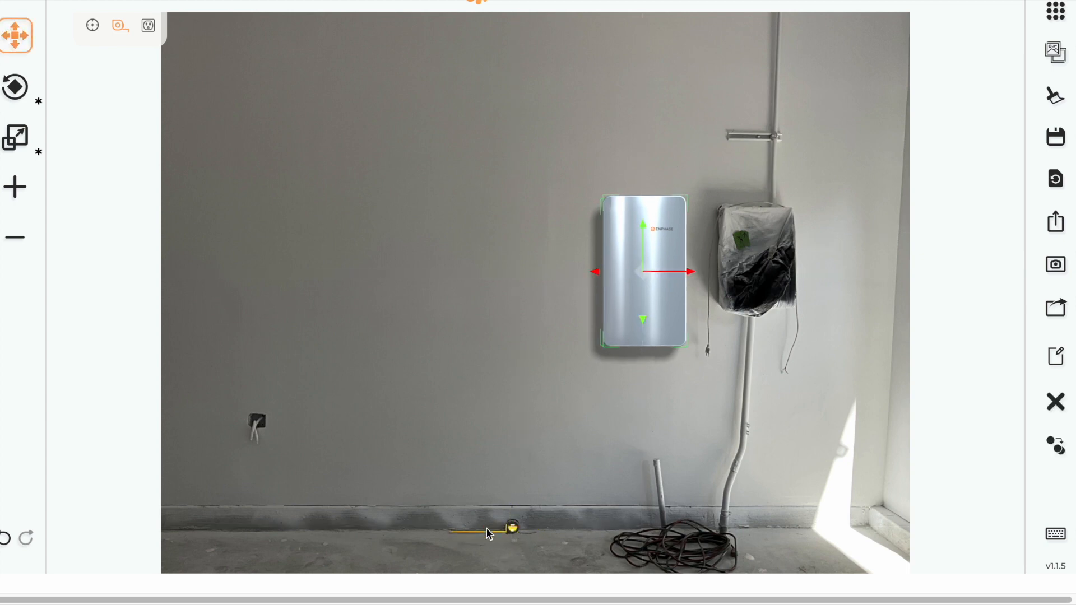
{"action": "left_click", "coordinate": [513, 533]}
{"action": "key", "text": "s"}
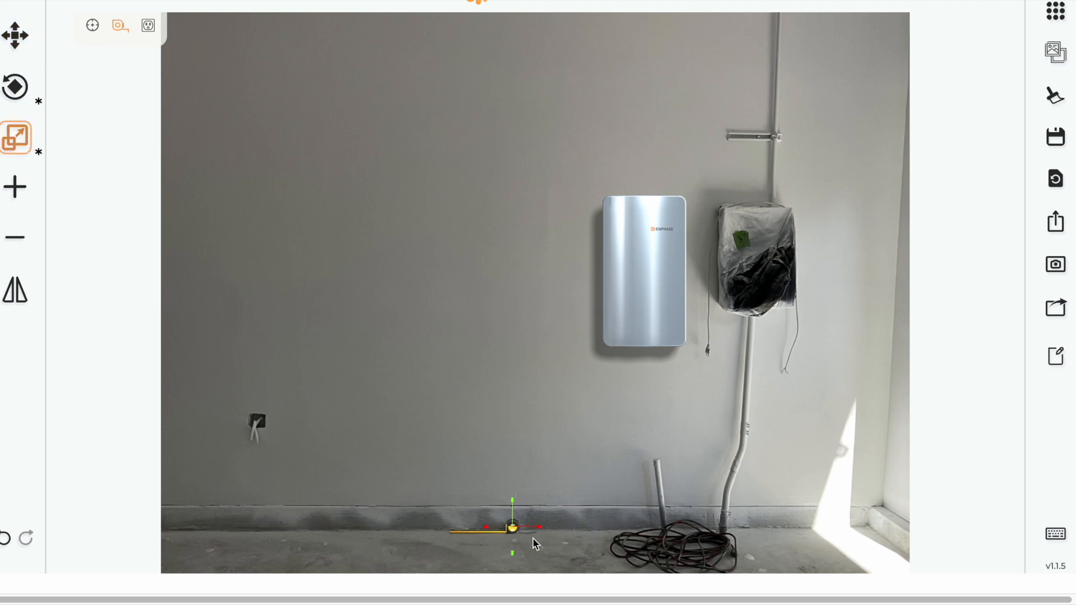
{"action": "mouse_move", "coordinate": [540, 526]}
{"action": "left_mouse_down"}
{"action": "mouse_move", "coordinate": [566, 533]}
{"action": "mouse_move", "coordinate": [542, 539]}
{"action": "mouse_move", "coordinate": [611, 541]}
{"action": "mouse_move", "coordinate": [563, 543]}
{"action": "left_mouse_up"}
{"action": "key", "text": "m"}
{"action": "left_click_drag", "start_coordinate": [510, 530], "coordinate": [513, 531]}
{"action": "left_click", "coordinate": [377, 364]}
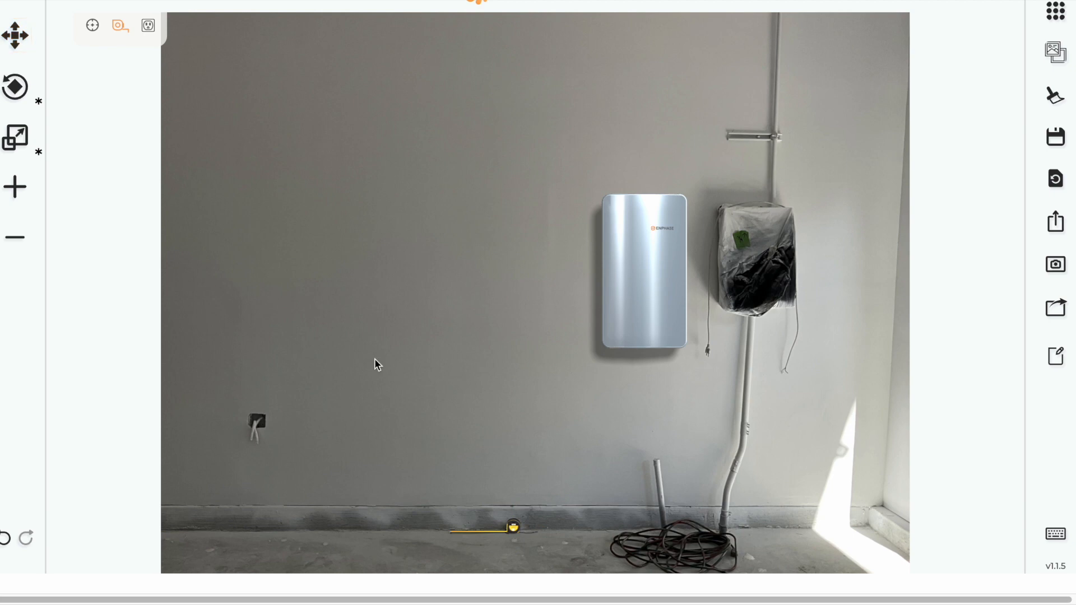
Step: Place the socket marker over the lower-left wall outlet and resize it to match
{"action": "left_click", "coordinate": [148, 26]}
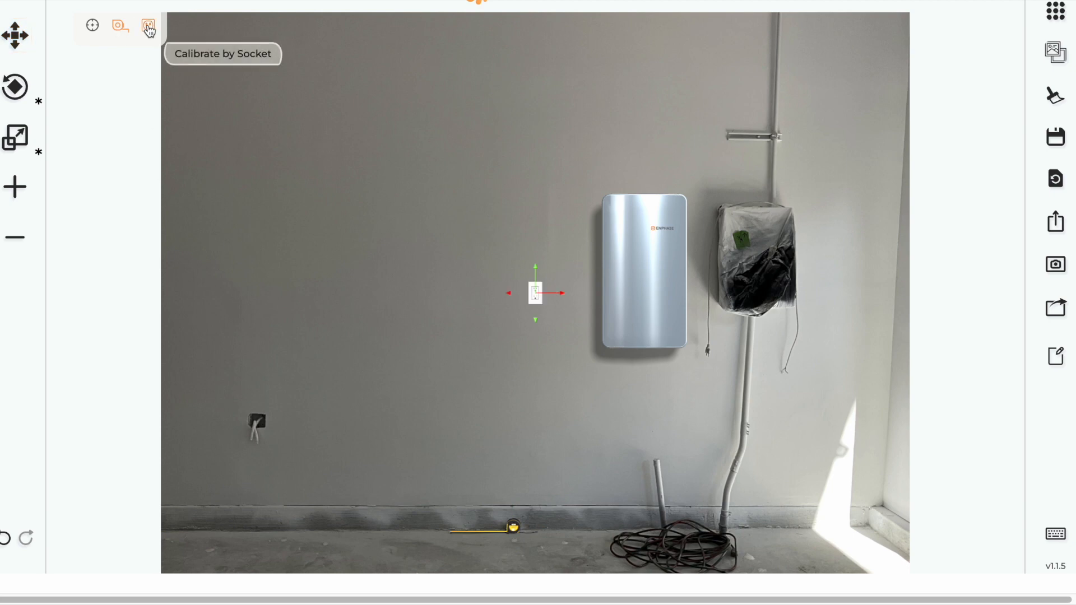
{"action": "left_click_drag", "start_coordinate": [535, 293], "coordinate": [255, 427]}
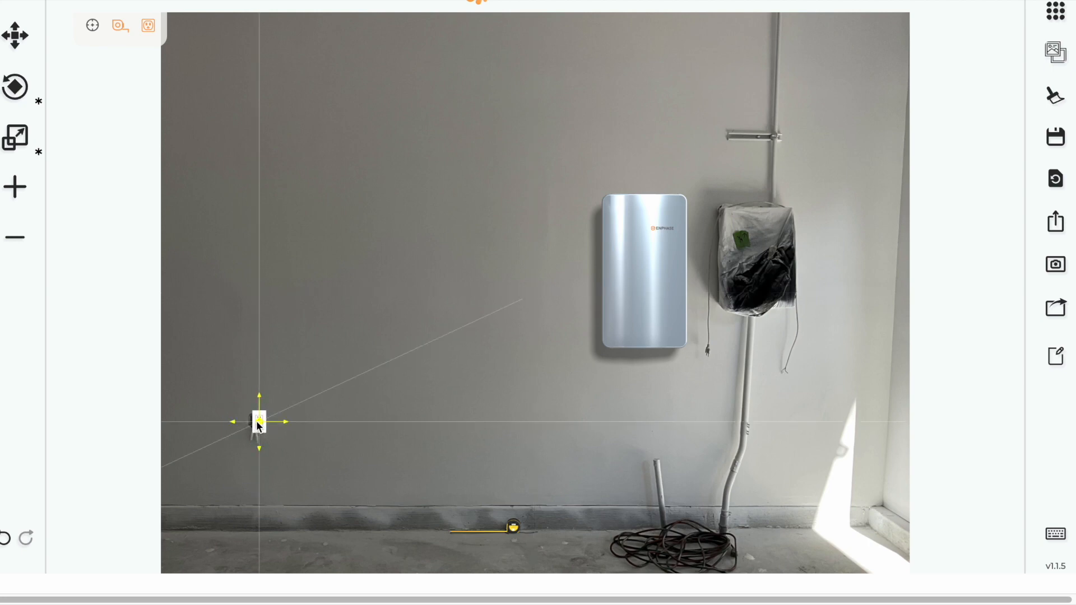
{"action": "left_click_drag", "start_coordinate": [257, 425], "coordinate": [260, 422]}
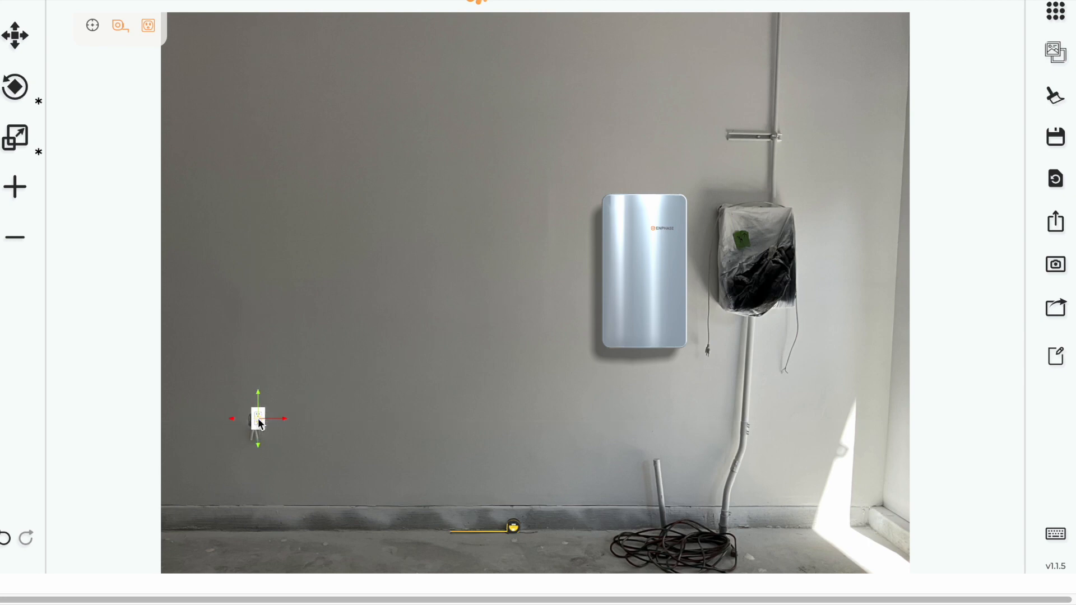
{"action": "key", "text": "s"}
{"action": "mouse_move", "coordinate": [285, 419]}
{"action": "left_mouse_down"}
{"action": "mouse_move", "coordinate": [368, 418]}
{"action": "mouse_move", "coordinate": [229, 422]}
{"action": "mouse_move", "coordinate": [331, 411]}
{"action": "mouse_move", "coordinate": [279, 416]}
{"action": "left_mouse_up"}
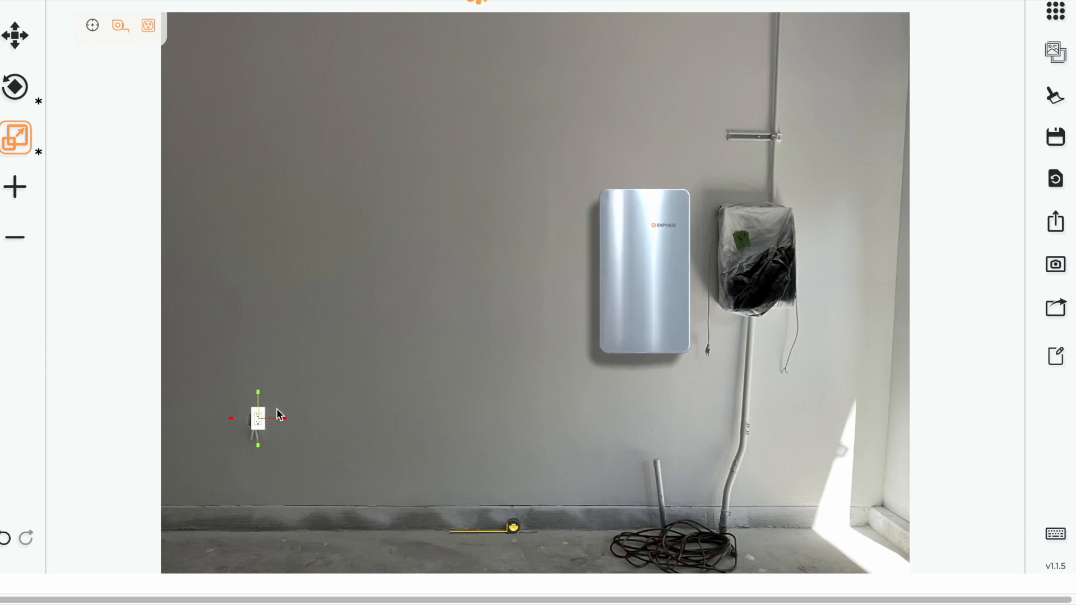
{"action": "key", "text": "w"}
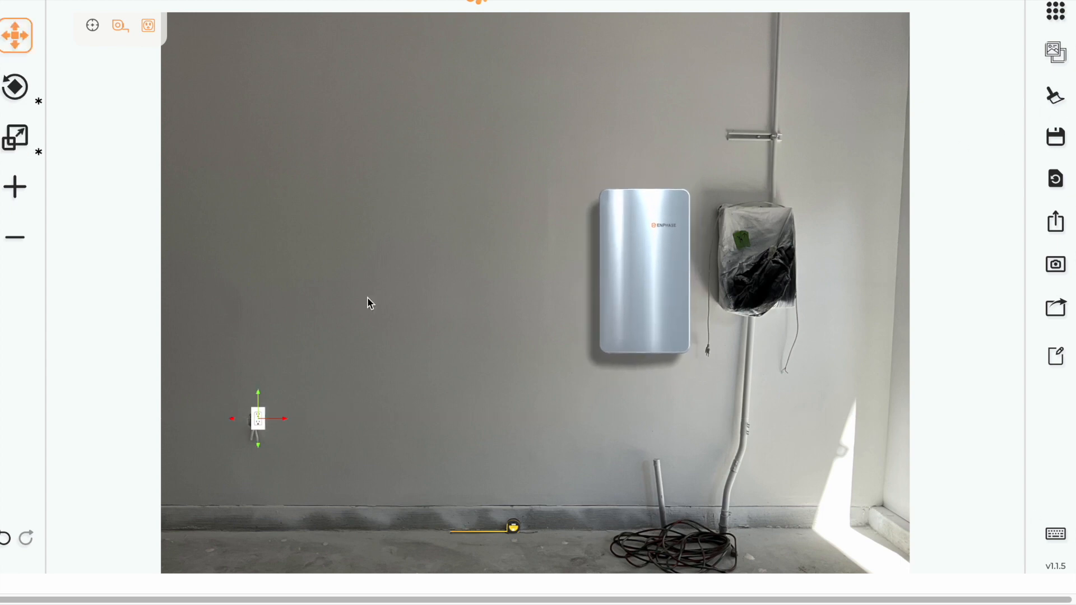
{"action": "scroll", "coordinate": [185, 148], "scroll_direction": "up", "scroll_amount": 1}
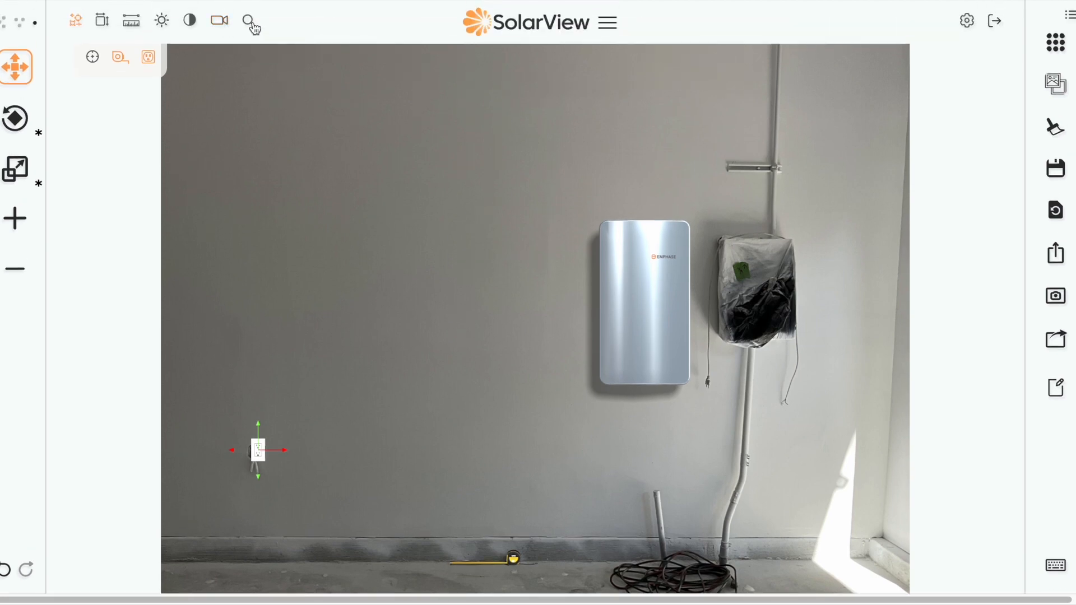
Step: Zoom the photo in and back out using the zoom controls
{"action": "left_click", "coordinate": [248, 22]}
{"action": "mouse_move", "coordinate": [189, 52]}
{"action": "left_mouse_down"}
{"action": "mouse_move", "coordinate": [216, 53]}
{"action": "mouse_move", "coordinate": [183, 54]}
{"action": "mouse_move", "coordinate": [194, 58]}
{"action": "left_mouse_up"}
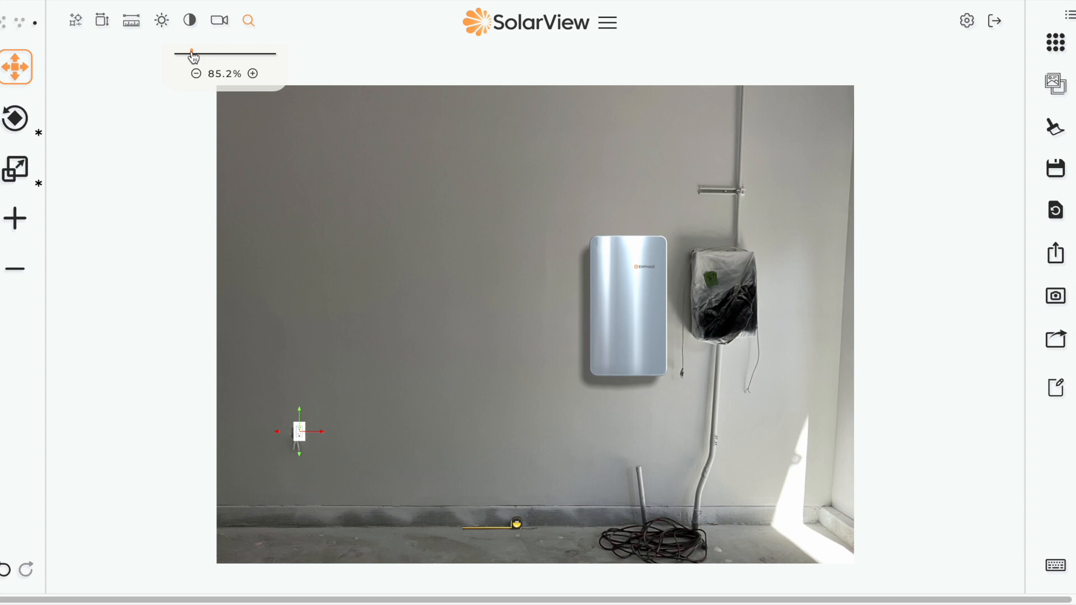
{"action": "scroll", "coordinate": [413, 203], "scroll_direction": "up", "scroll_amount": 3}
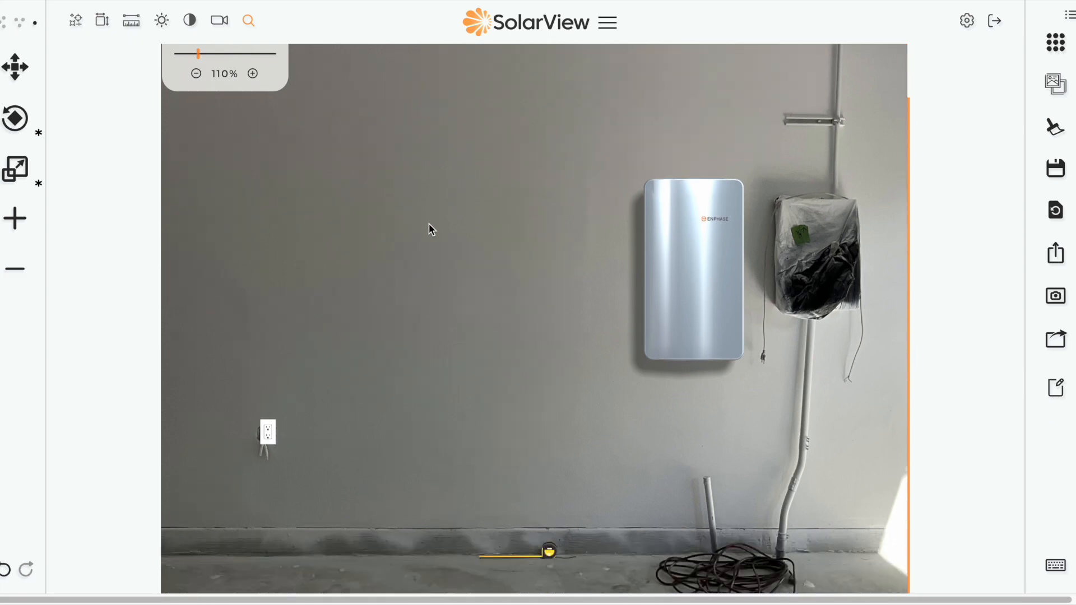
Step: Add the Enphase 5P - 15 kWh layout from the equipment library
{"action": "scroll", "coordinate": [240, 155], "scroll_direction": "up", "scroll_amount": 2}
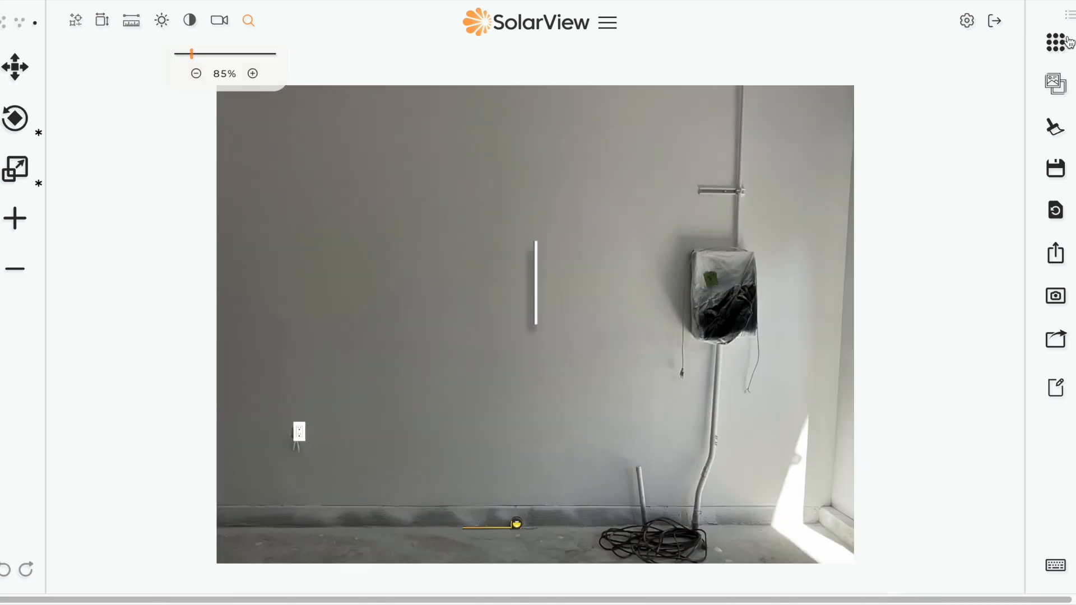
{"action": "left_click", "coordinate": [1058, 43]}
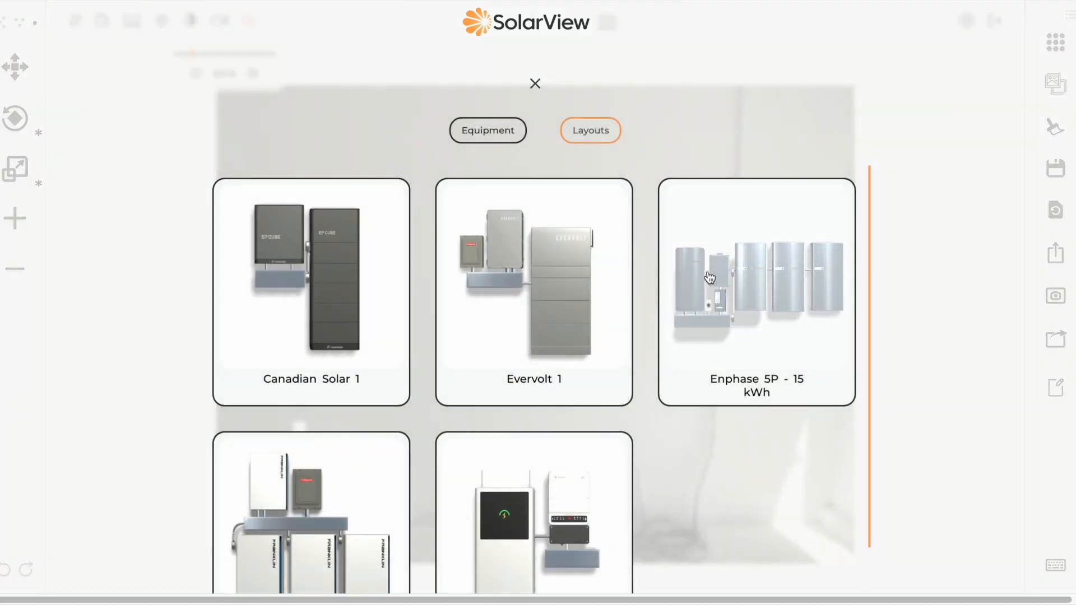
{"action": "left_click", "coordinate": [815, 290]}
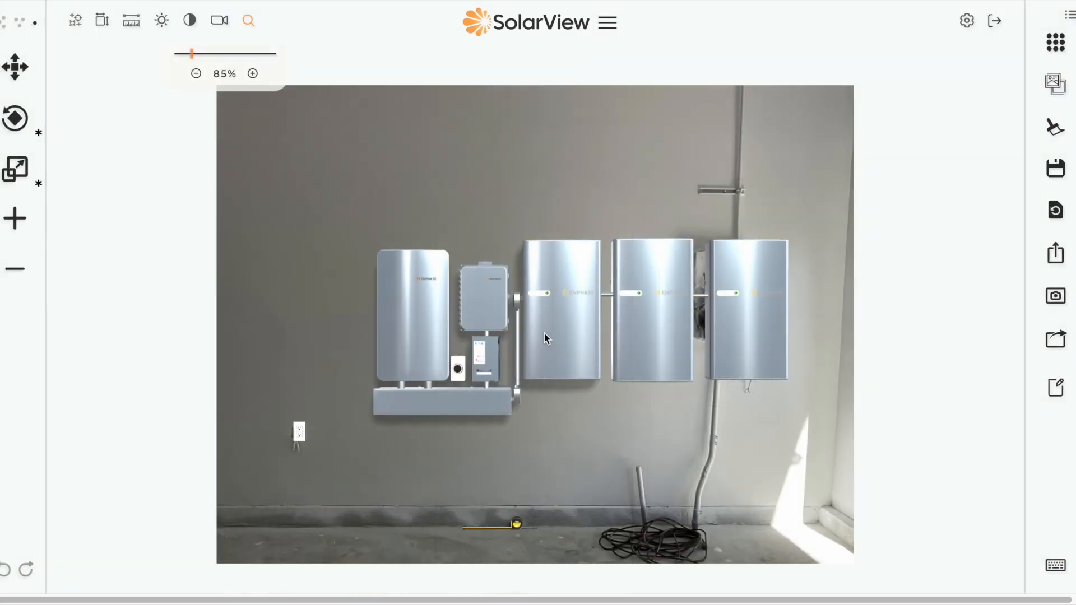
Step: Shift the whole Enphase layout left, then adjust the trough's height
{"action": "left_click", "coordinate": [15, 66]}
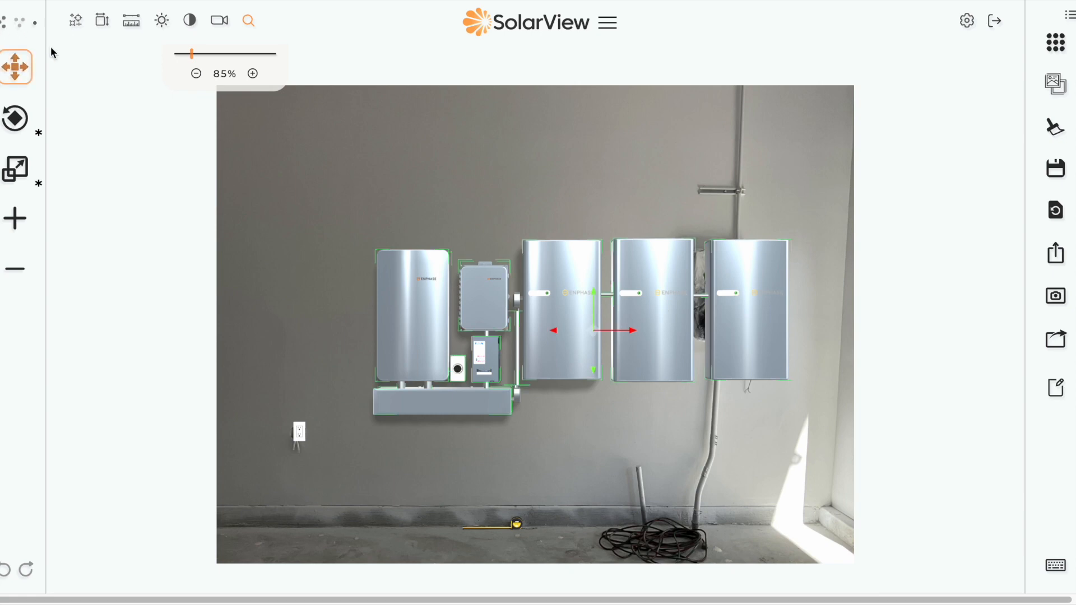
{"action": "left_click_drag", "start_coordinate": [595, 335], "coordinate": [490, 301]}
{"action": "left_click", "coordinate": [35, 25]}
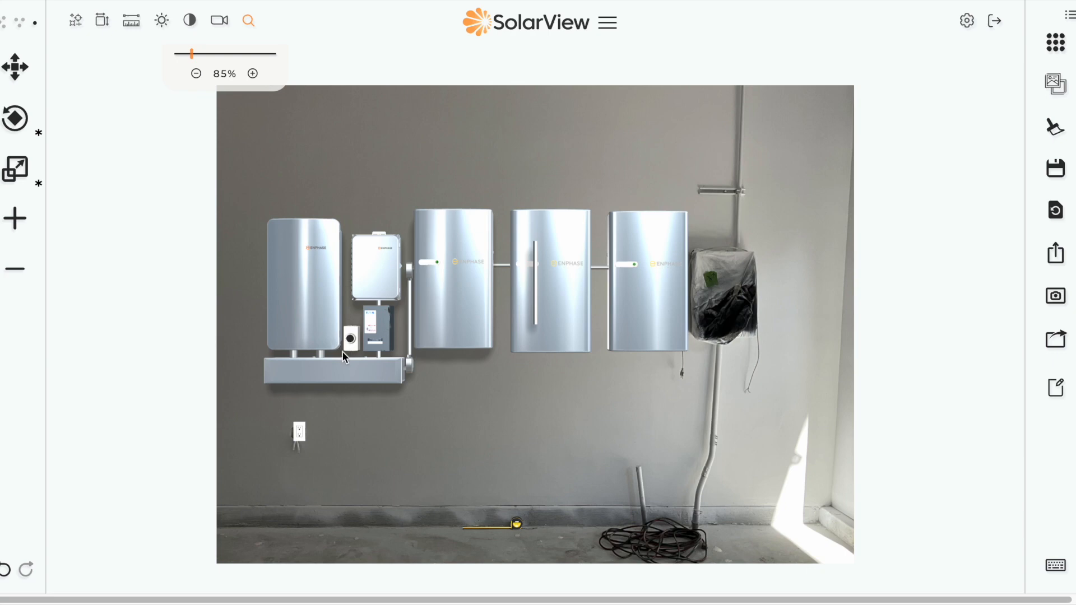
{"action": "left_click", "coordinate": [338, 374]}
{"action": "left_click_drag", "start_coordinate": [338, 371], "coordinate": [340, 374]}
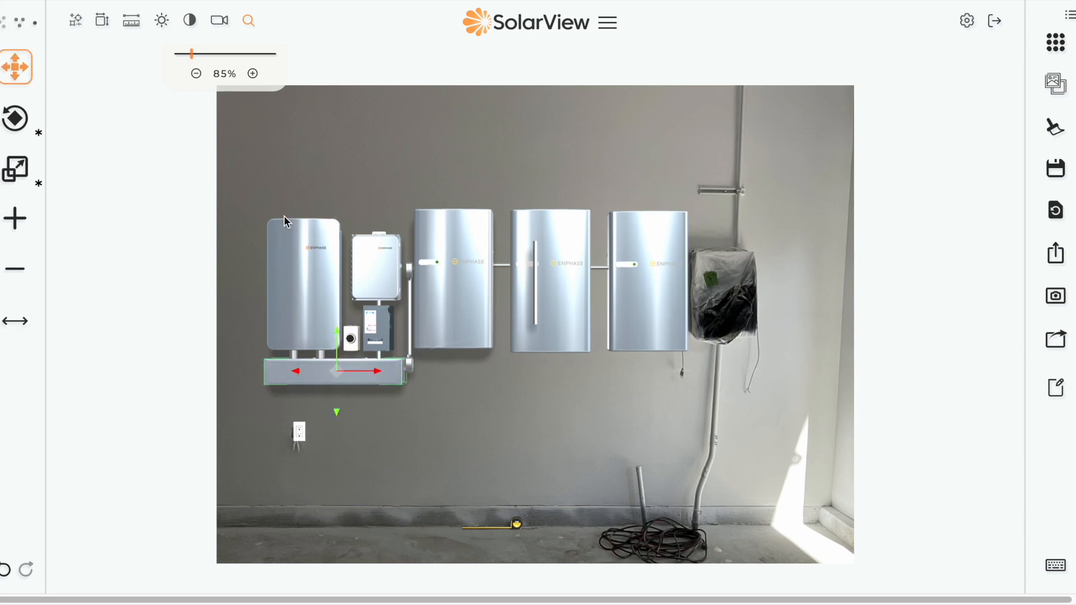
Step: Raise the trough and the three batteries together slightly
{"action": "left_click", "coordinate": [461, 337], "text": "shift"}
{"action": "left_click", "coordinate": [544, 313], "text": "shift"}
{"action": "left_click", "coordinate": [653, 312], "text": "shift"}
{"action": "mouse_move", "coordinate": [648, 279]}
{"action": "left_mouse_down"}
{"action": "mouse_move", "coordinate": [645, 197]}
{"action": "mouse_move", "coordinate": [651, 285]}
{"action": "mouse_move", "coordinate": [644, 255]}
{"action": "mouse_move", "coordinate": [643, 269]}
{"action": "left_mouse_up"}
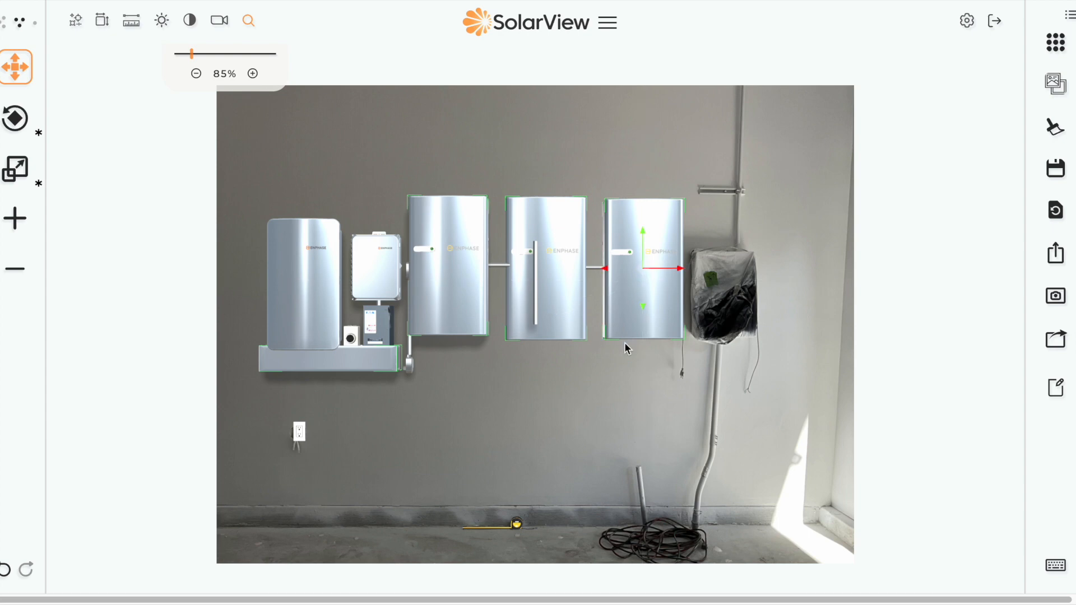
{"action": "left_click", "coordinate": [624, 343]}
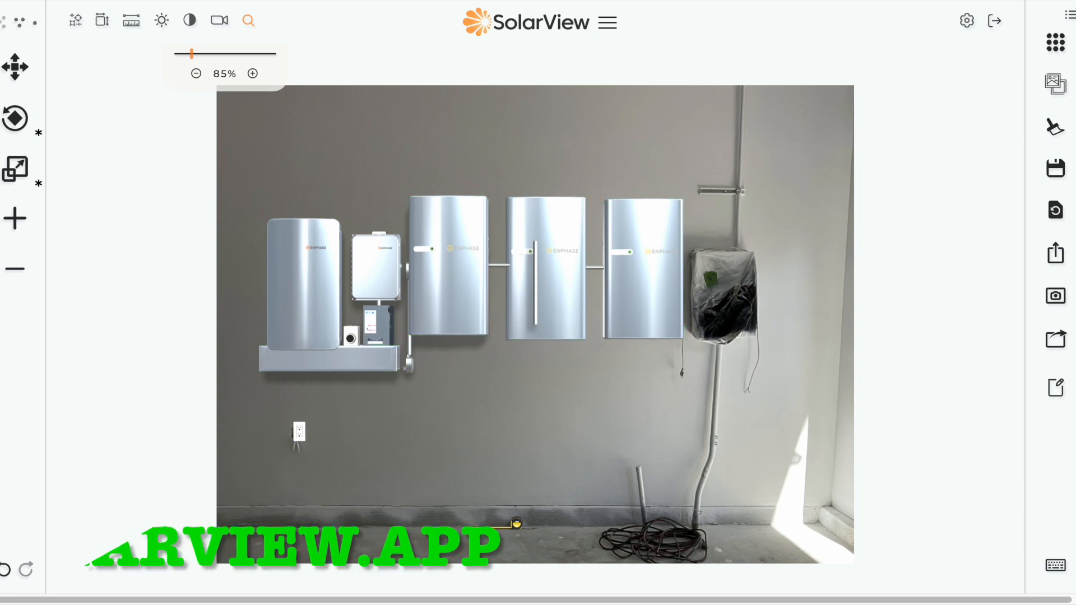
{"action": "left_click", "coordinate": [36, 24]}
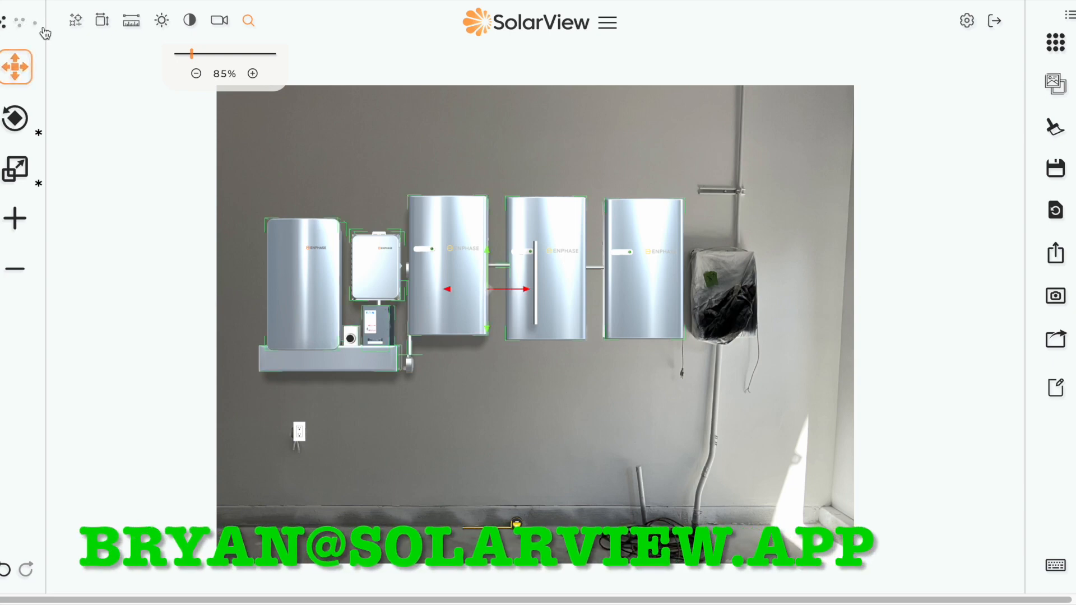